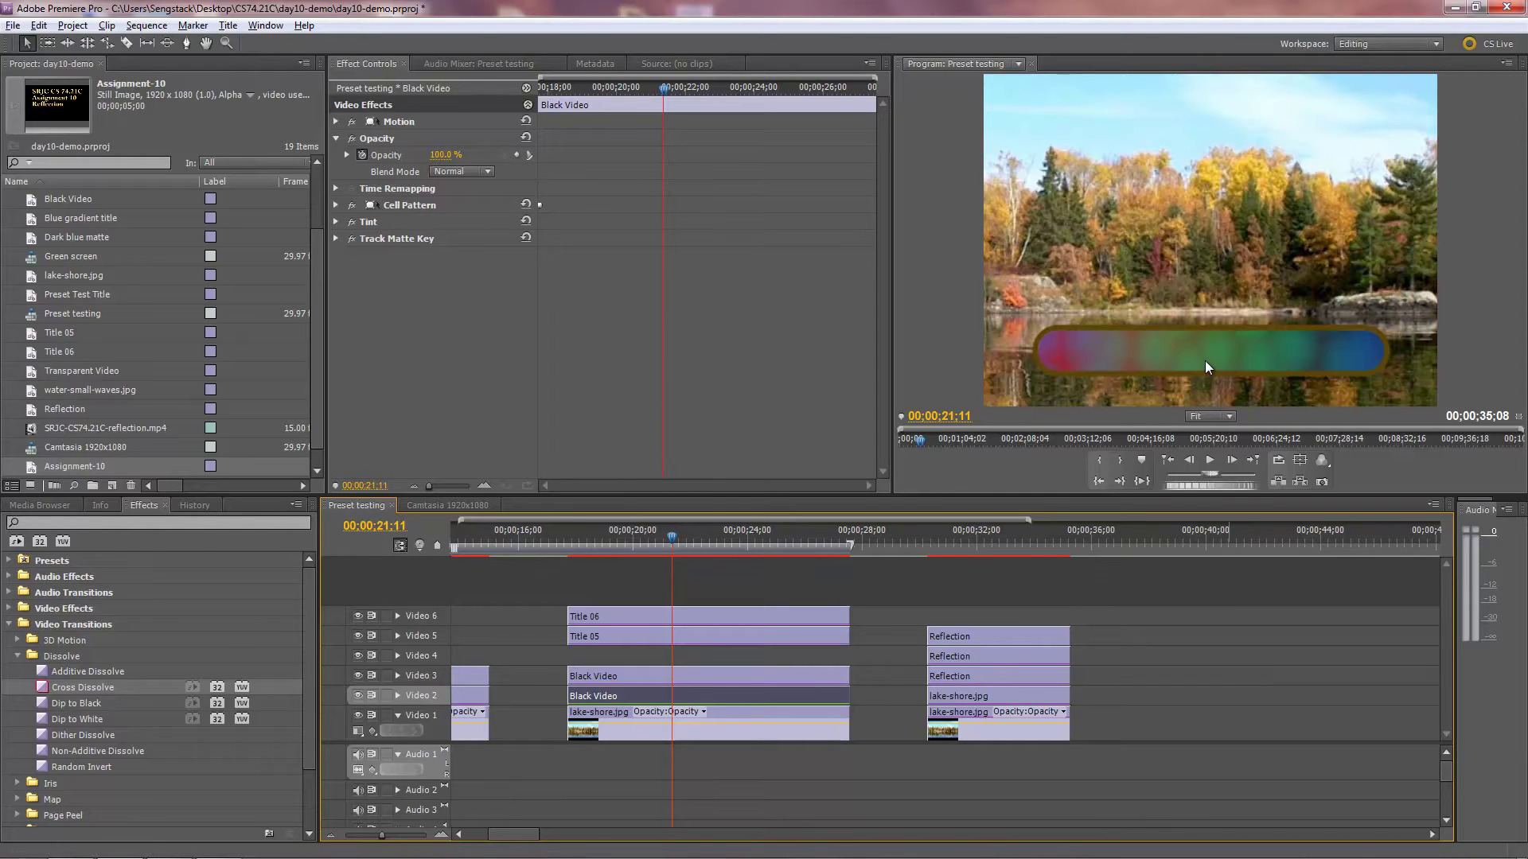
# - Move the playhead to 00;00;36;29, just past the end of the existing clips
pyautogui.moveTo(670, 538); pyautogui.dragTo(747, 600)
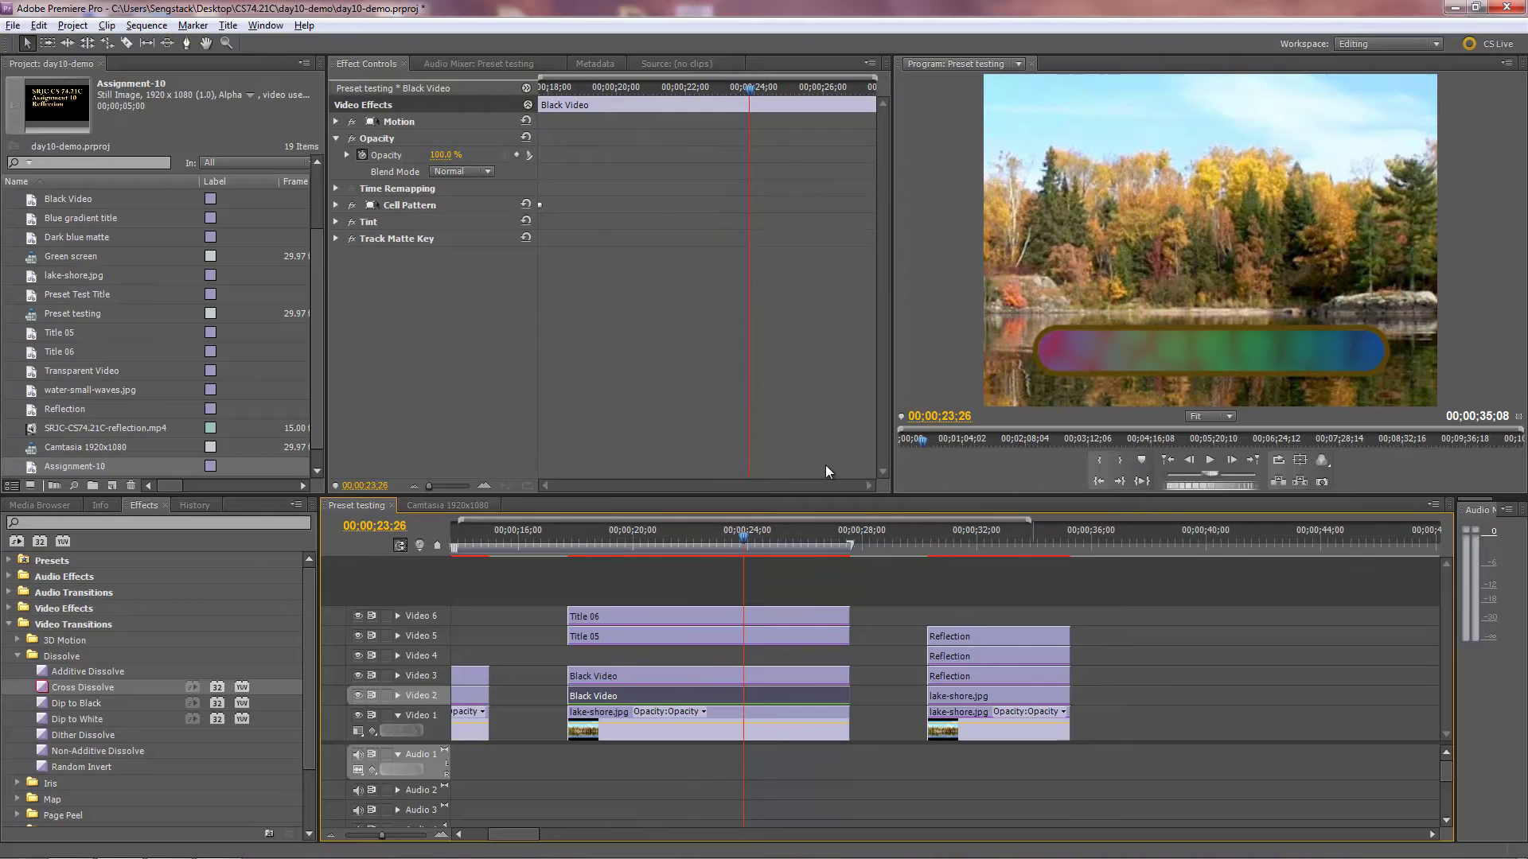
pyautogui.moveTo(745, 534); pyautogui.dragTo(1128, 559)
pyautogui.click(1121, 538)
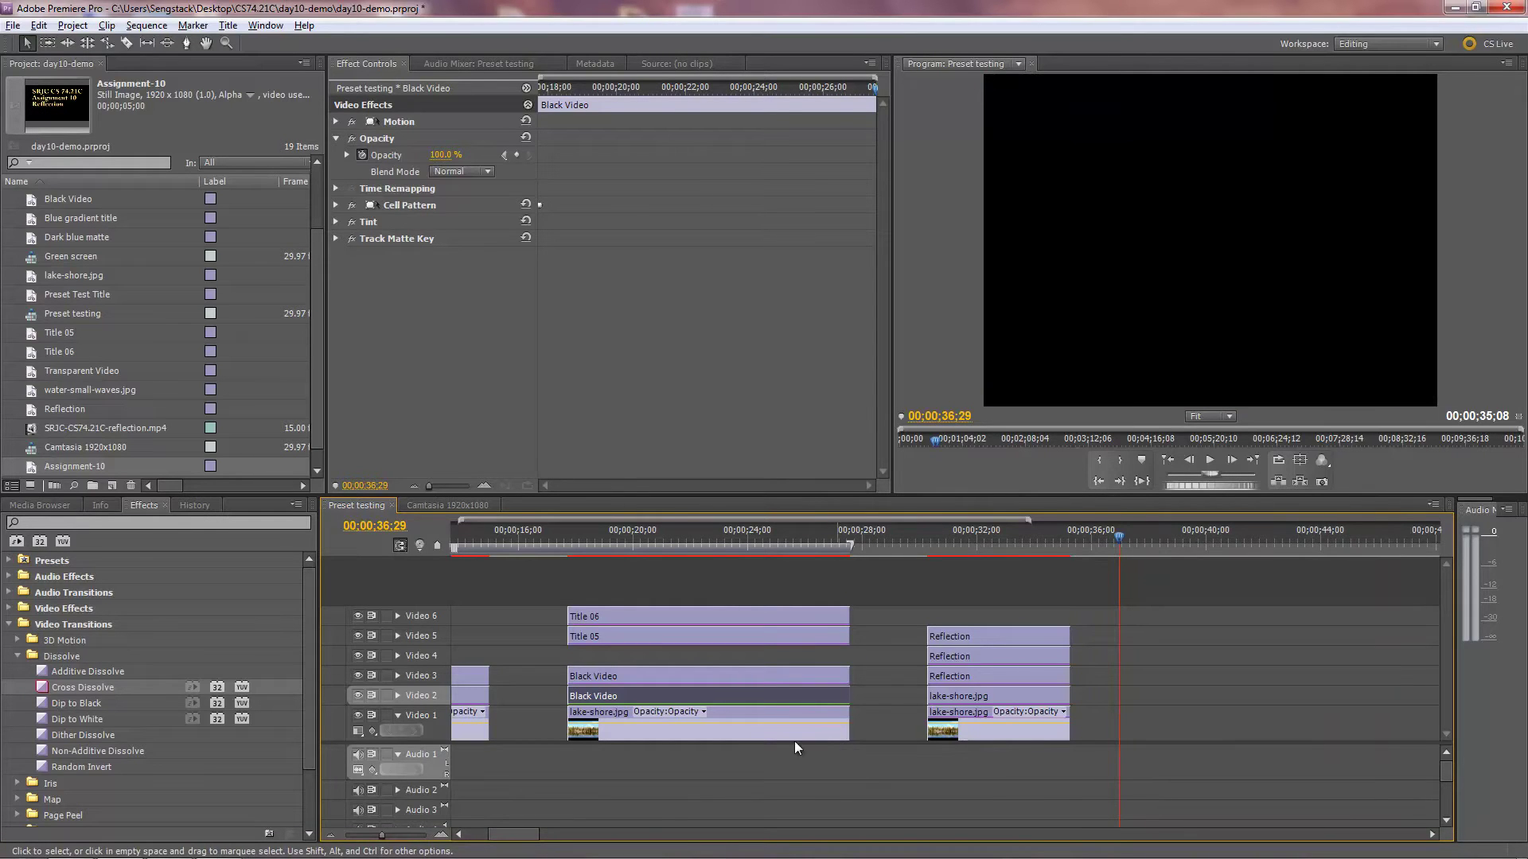
# - Filter the Effects panel by 'cell', collapsing Video Transitions, to show Cell Pattern and Cell animation loop
pyautogui.click(42, 521)
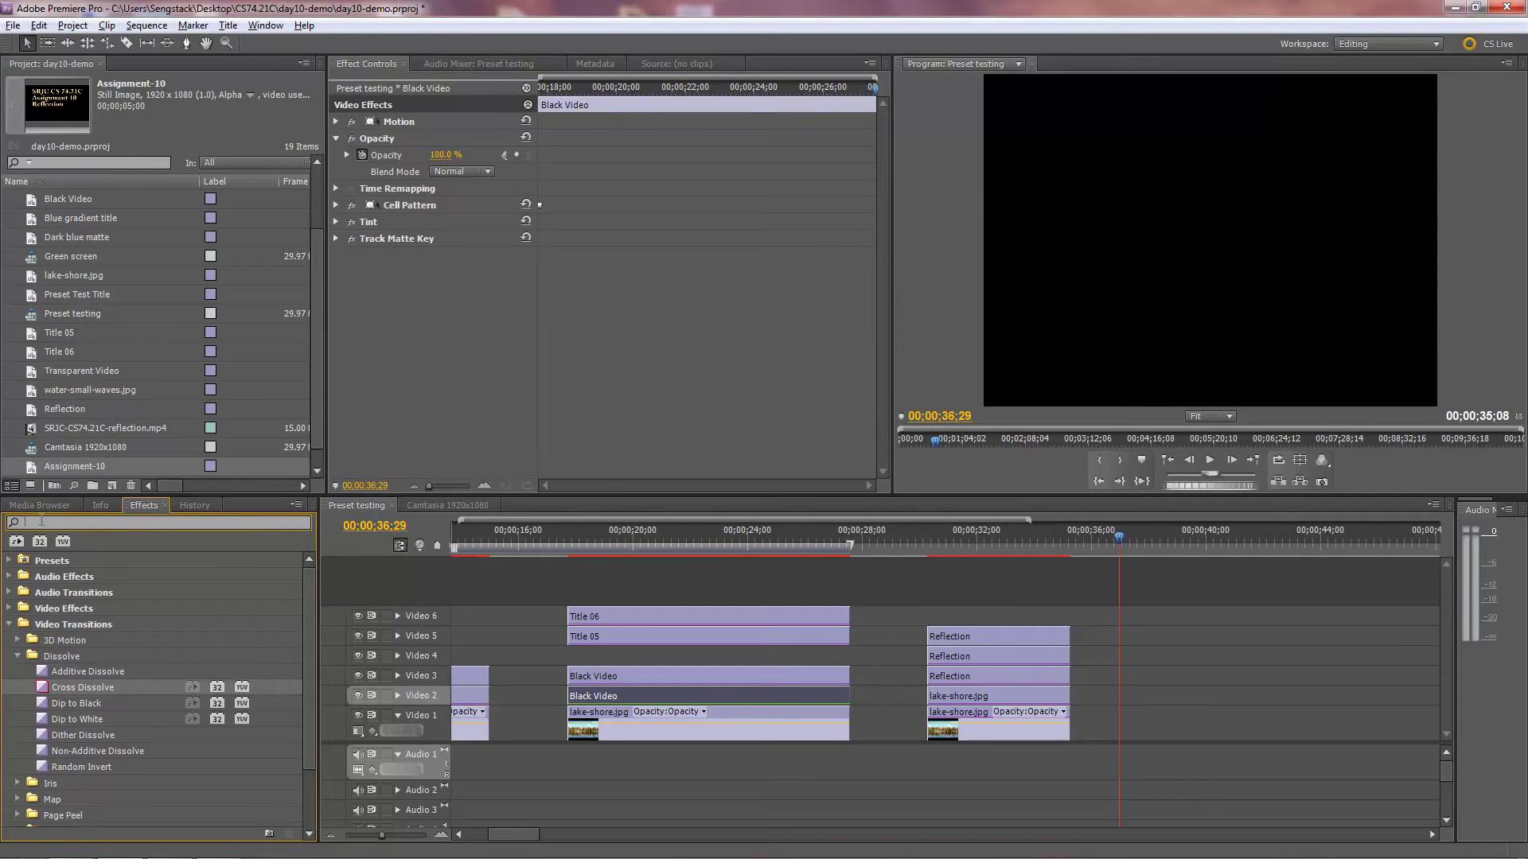
pyautogui.click(9, 624)
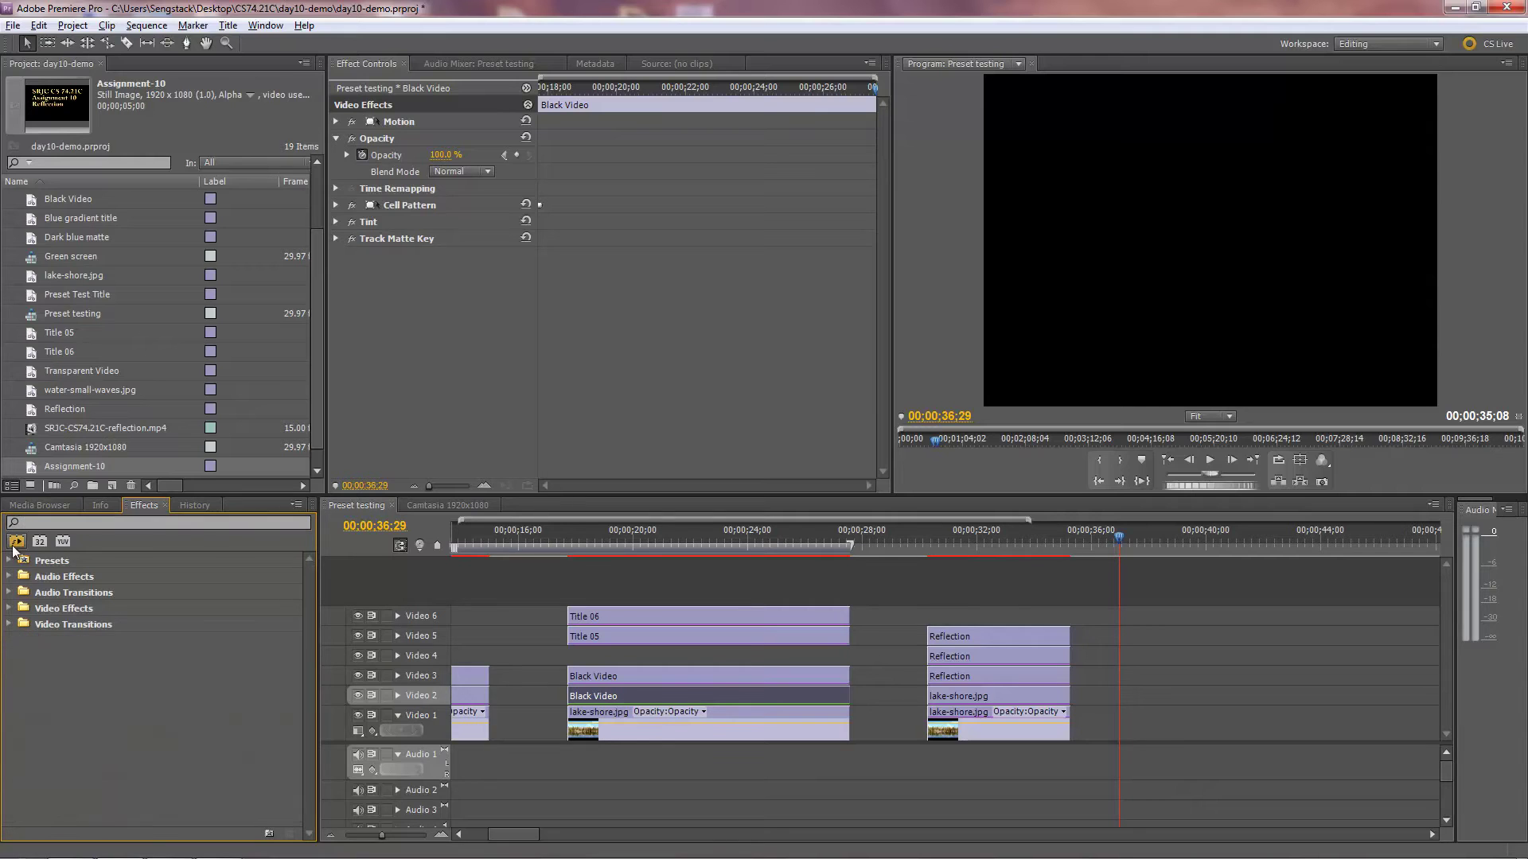
pyautogui.click(27, 522)
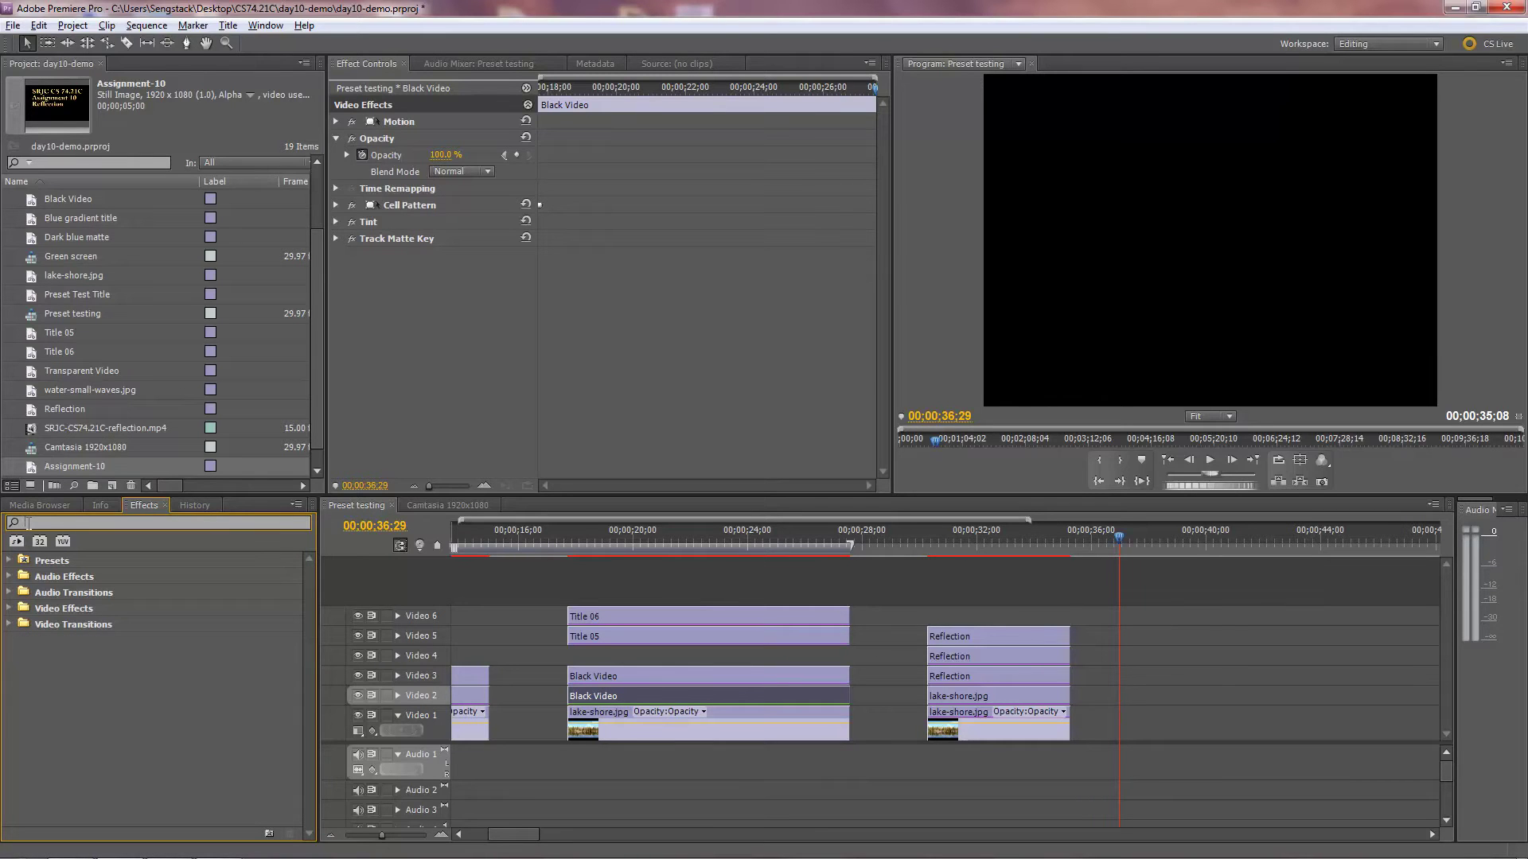
pyautogui.write('cell')
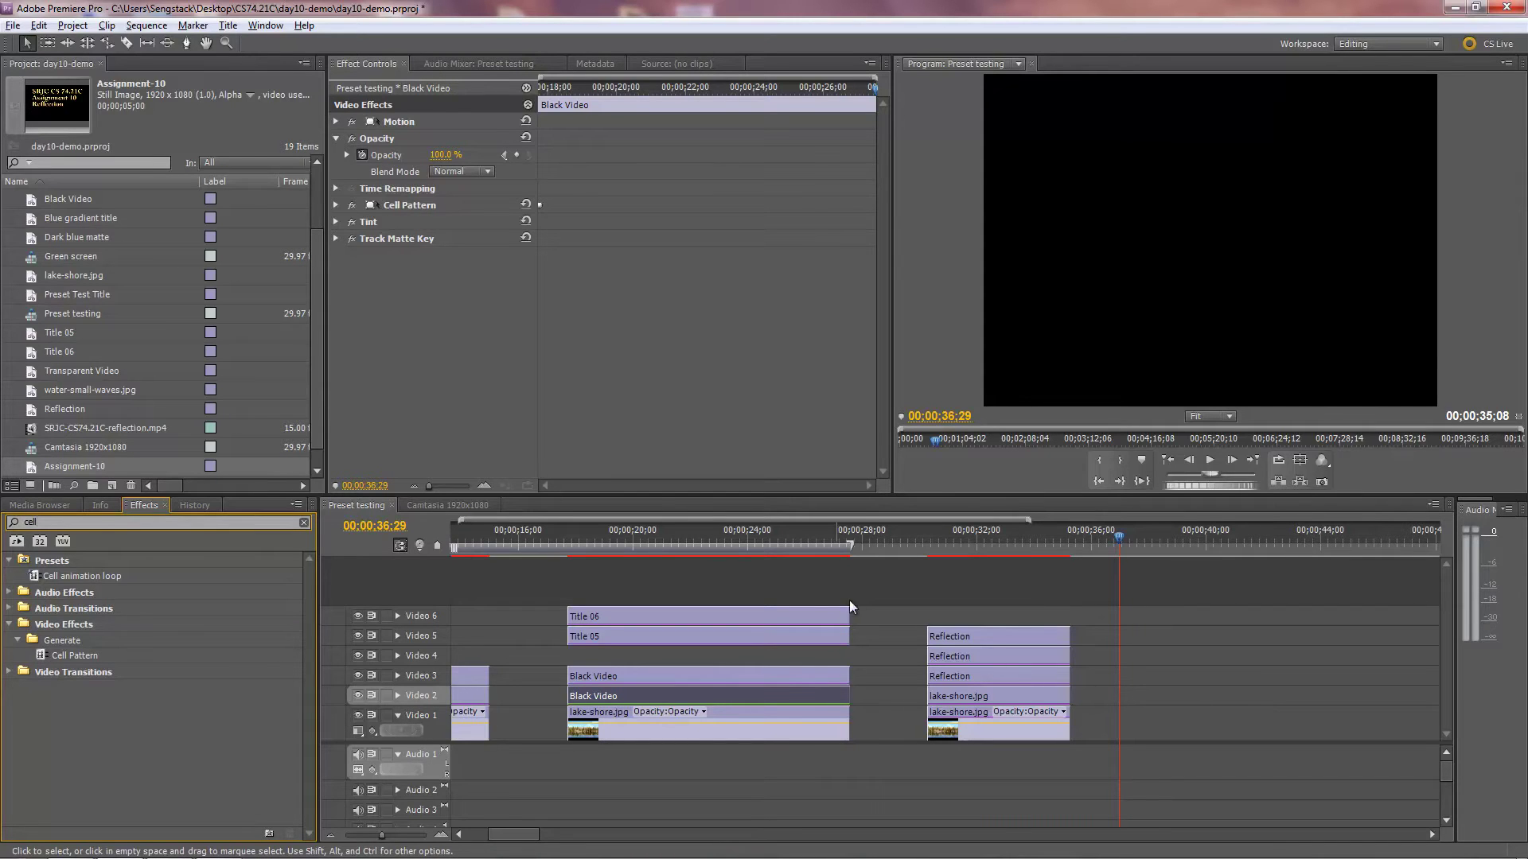
# - Create a 720x480 Black Video item and place it on Video 1 at 00;00;36;29
pyautogui.click(110, 485)
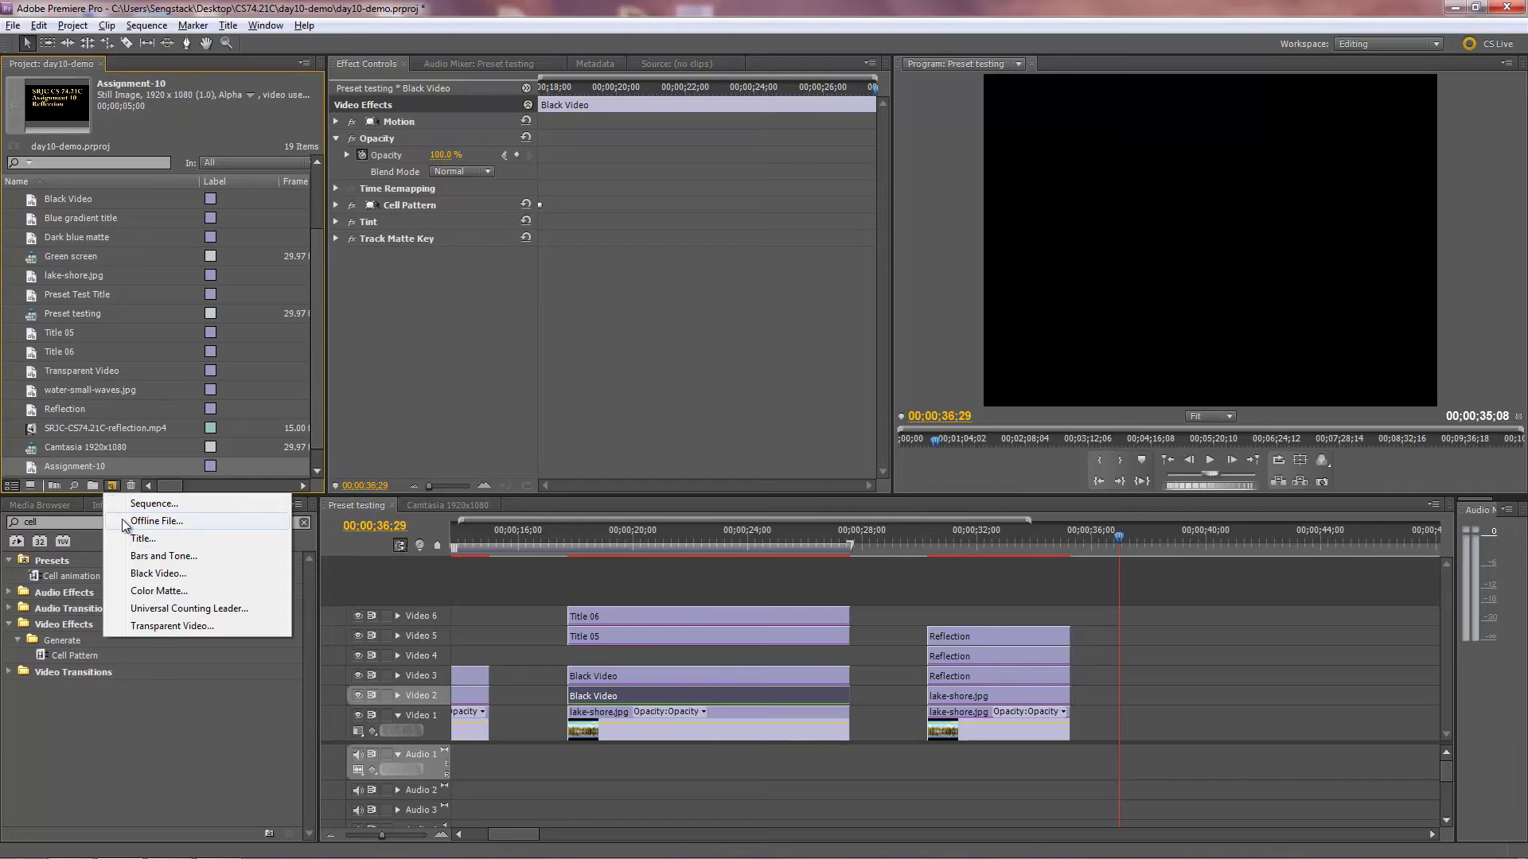
pyautogui.click(144, 575)
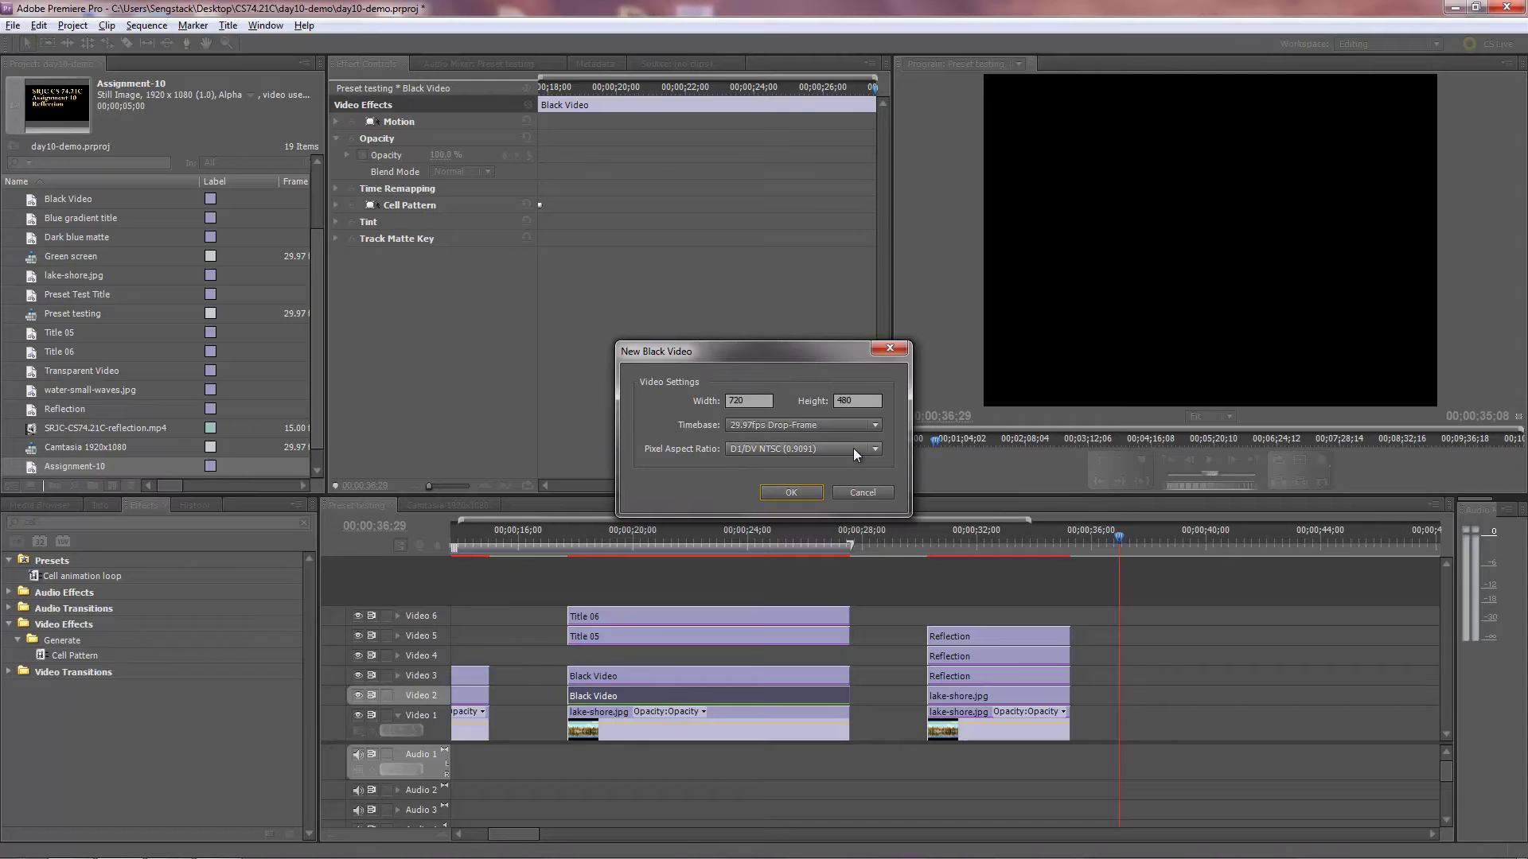
pyautogui.click(791, 493)
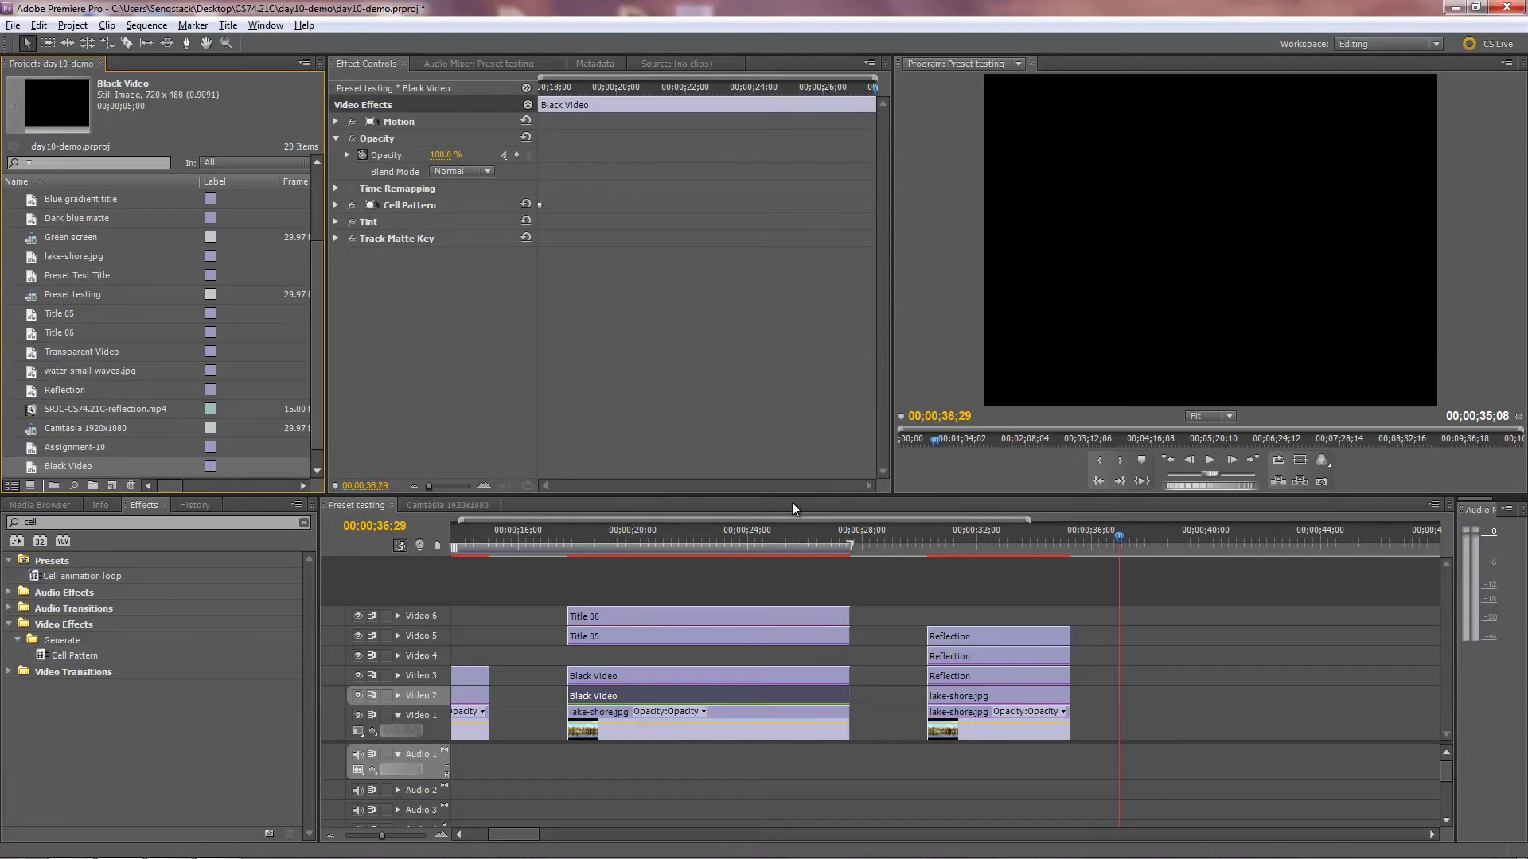
pyautogui.moveTo(32, 466); pyautogui.dragTo(1122, 714)
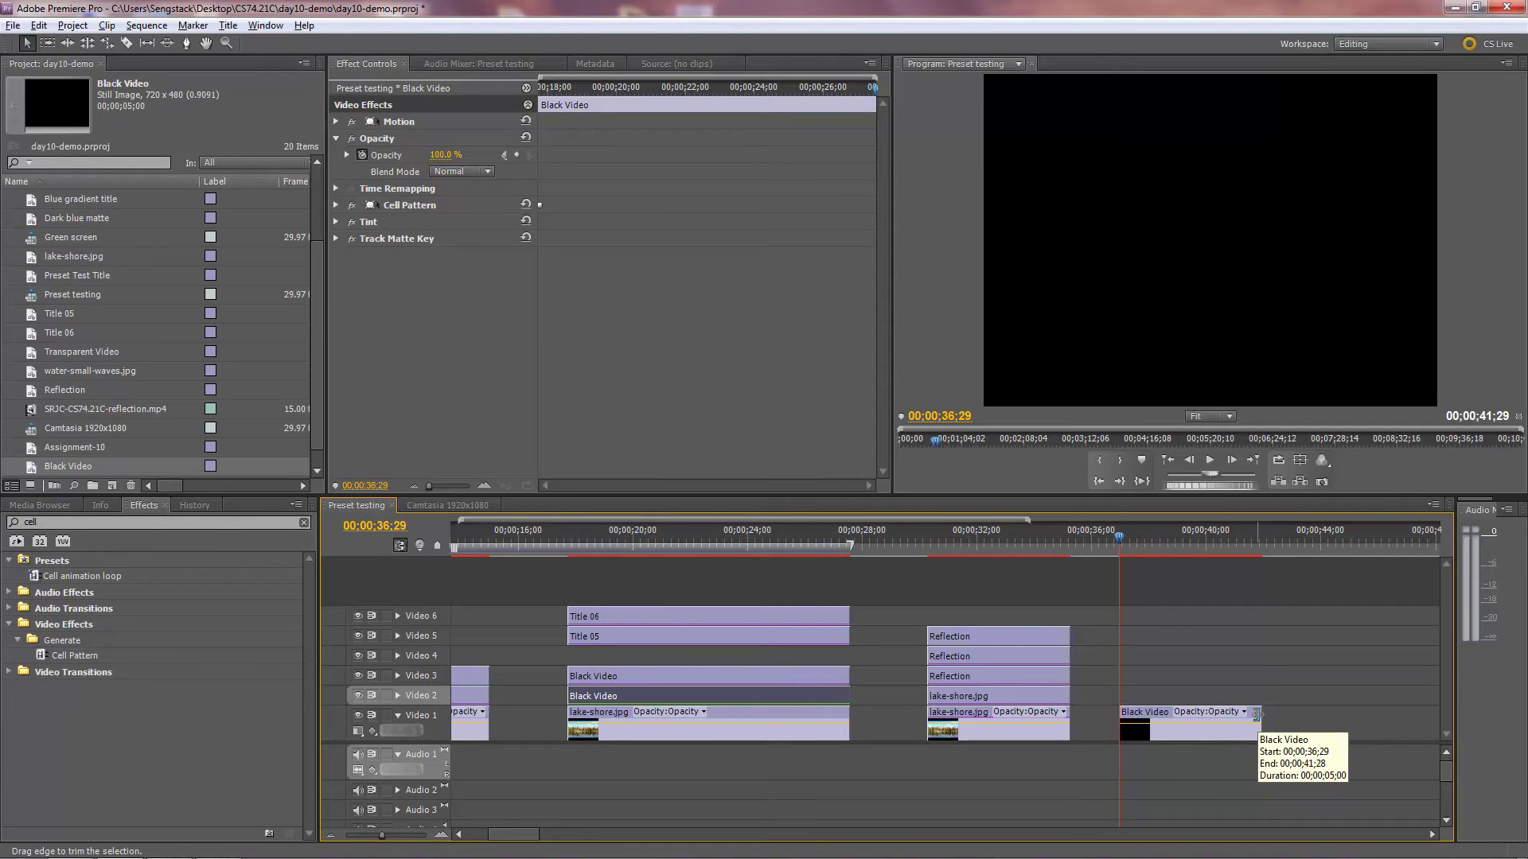
# - Apply Video Effects > Generate > Cell Pattern to the Black Video clip on Video 1
pyautogui.moveTo(1257, 714)
pyautogui.mouseDown()
pyautogui.moveTo(1413, 716)
pyautogui.moveTo(1276, 716)
pyautogui.moveTo(1378, 716)
pyautogui.moveTo(1257, 731)
pyautogui.mouseUp()
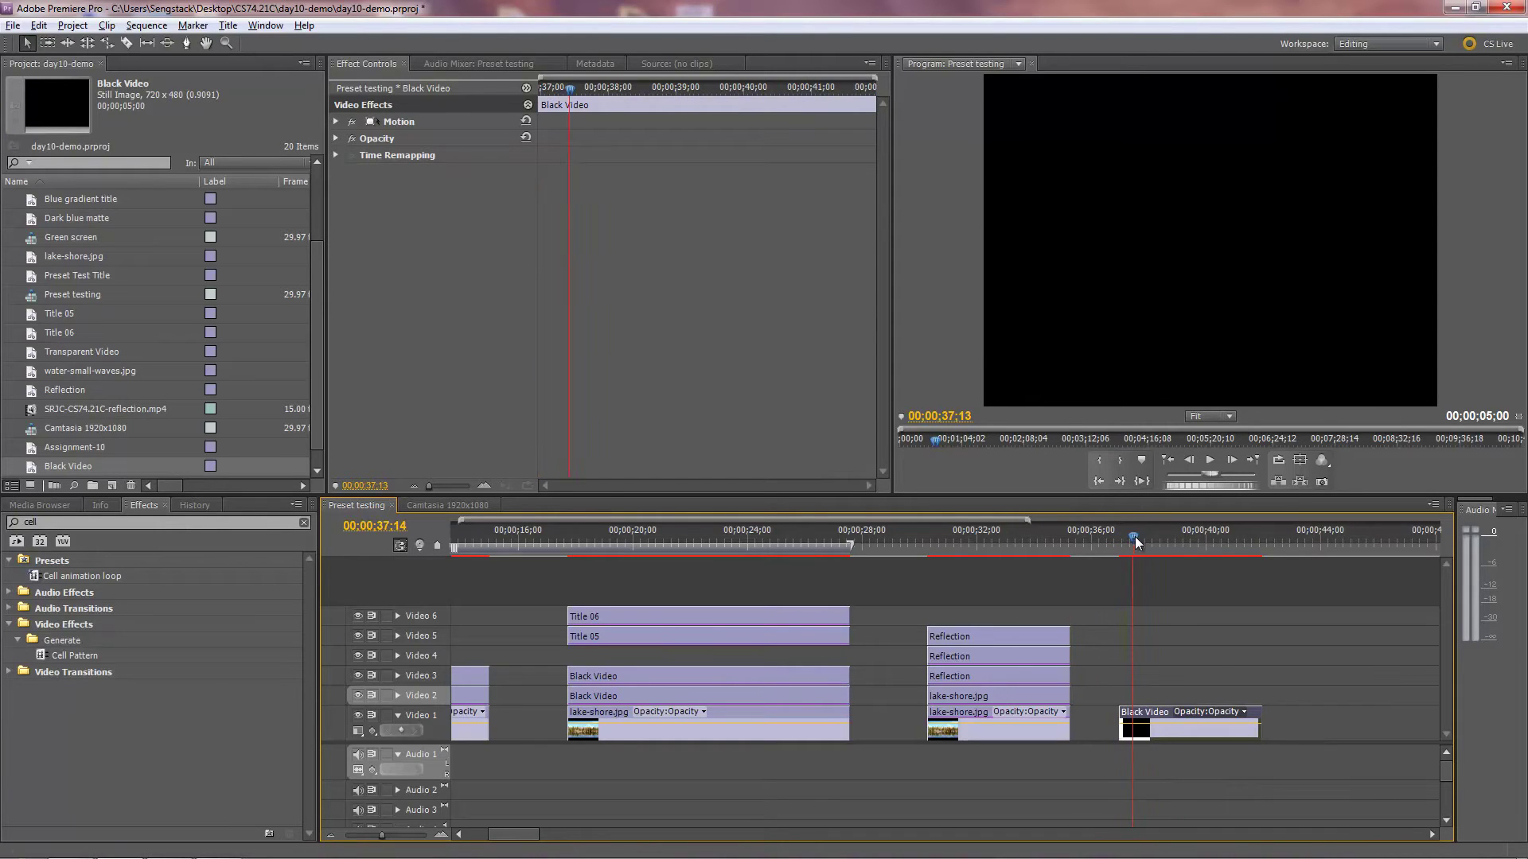
pyautogui.moveTo(1122, 541); pyautogui.dragTo(1117, 553)
pyautogui.moveTo(59, 655); pyautogui.dragTo(1176, 719)
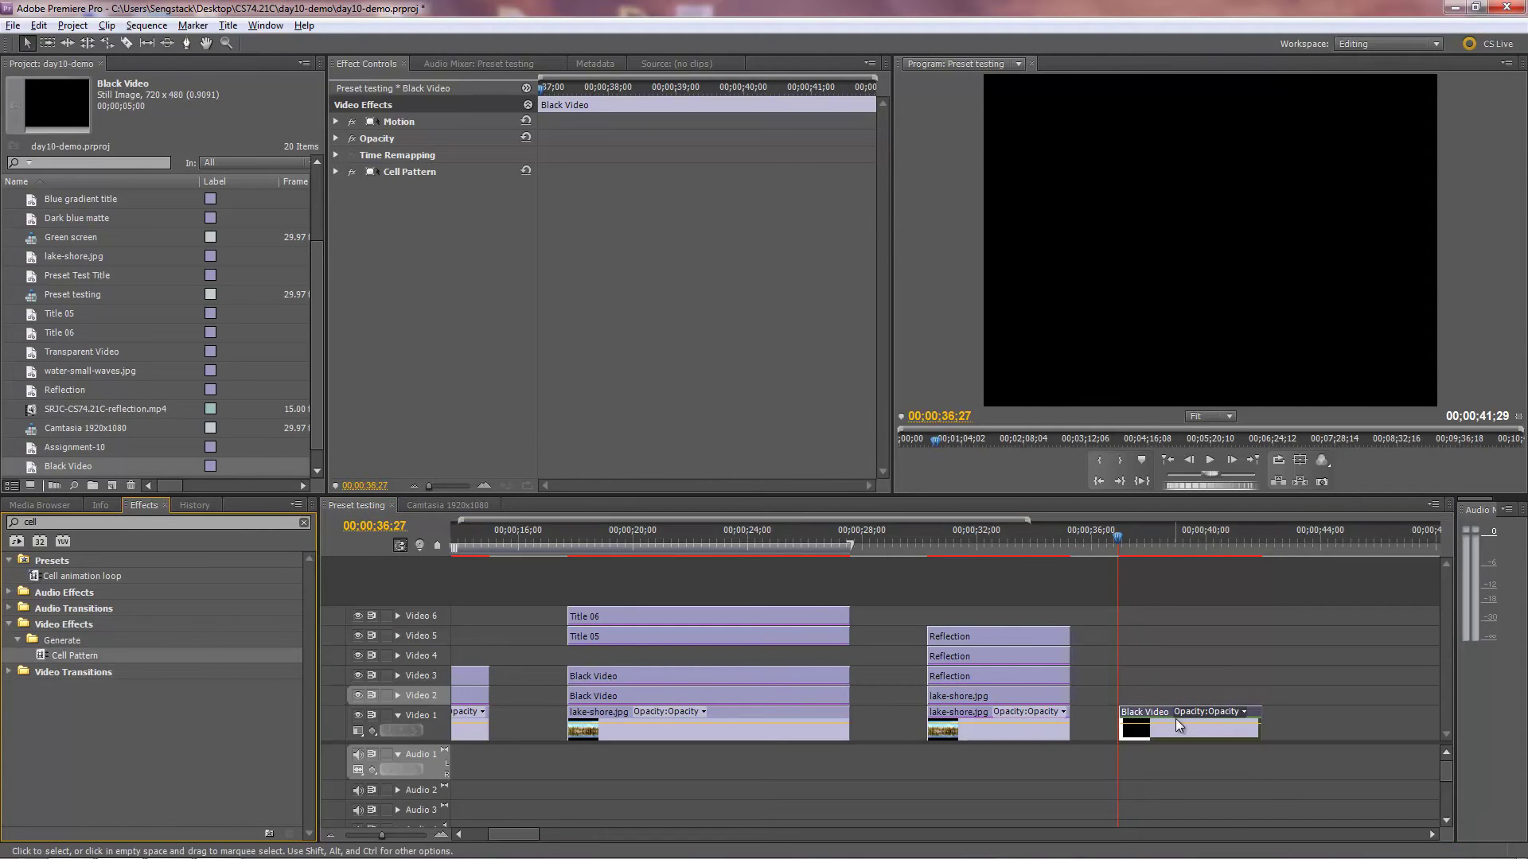
# - Show the Cell Pattern settings and preview the Crystals and Pillow pattern types
pyautogui.click(1132, 540)
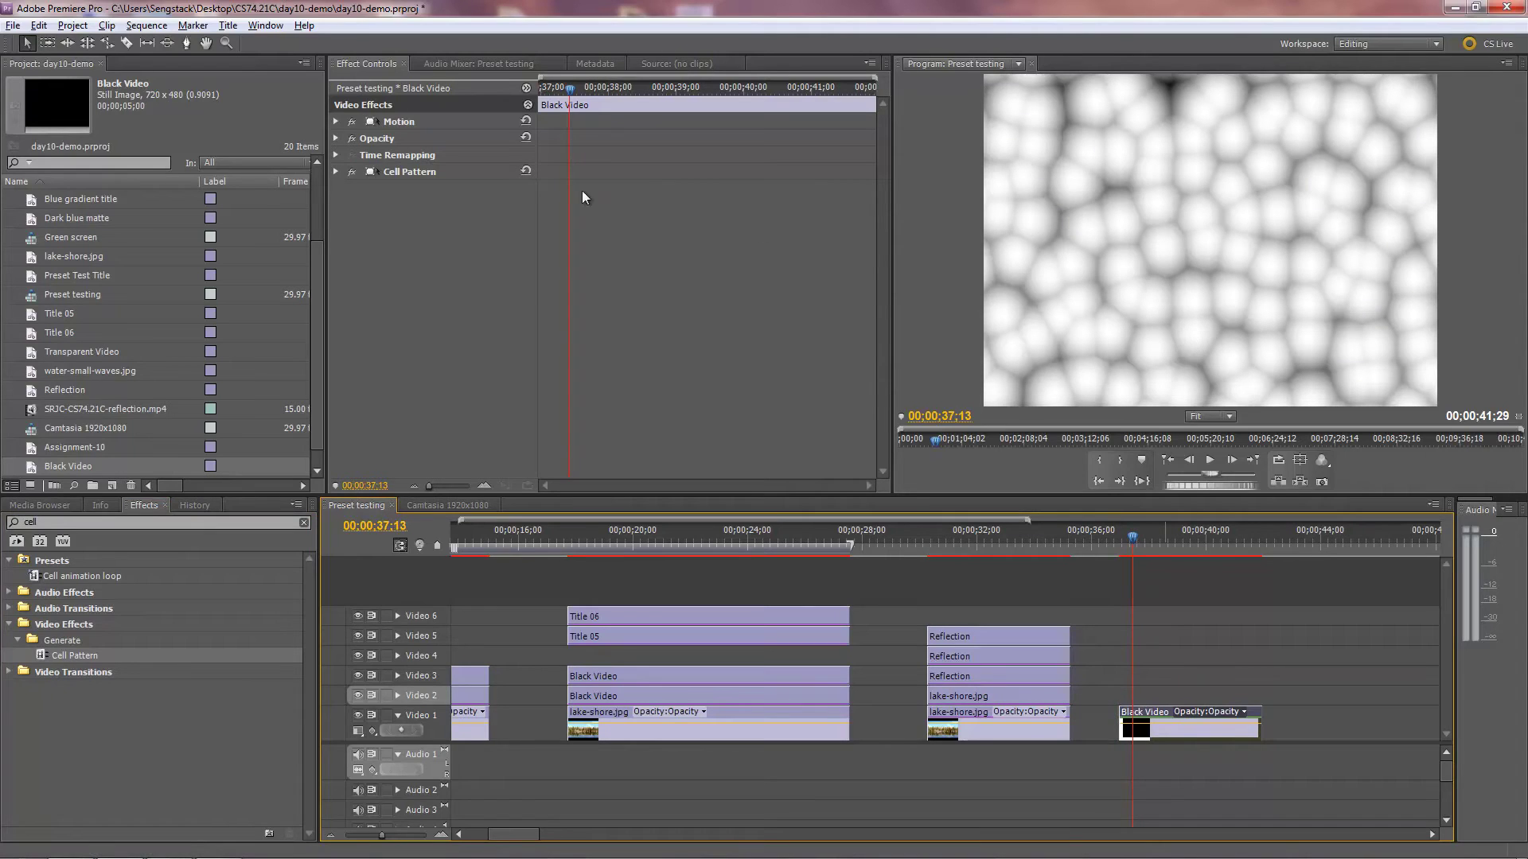
pyautogui.click(334, 172)
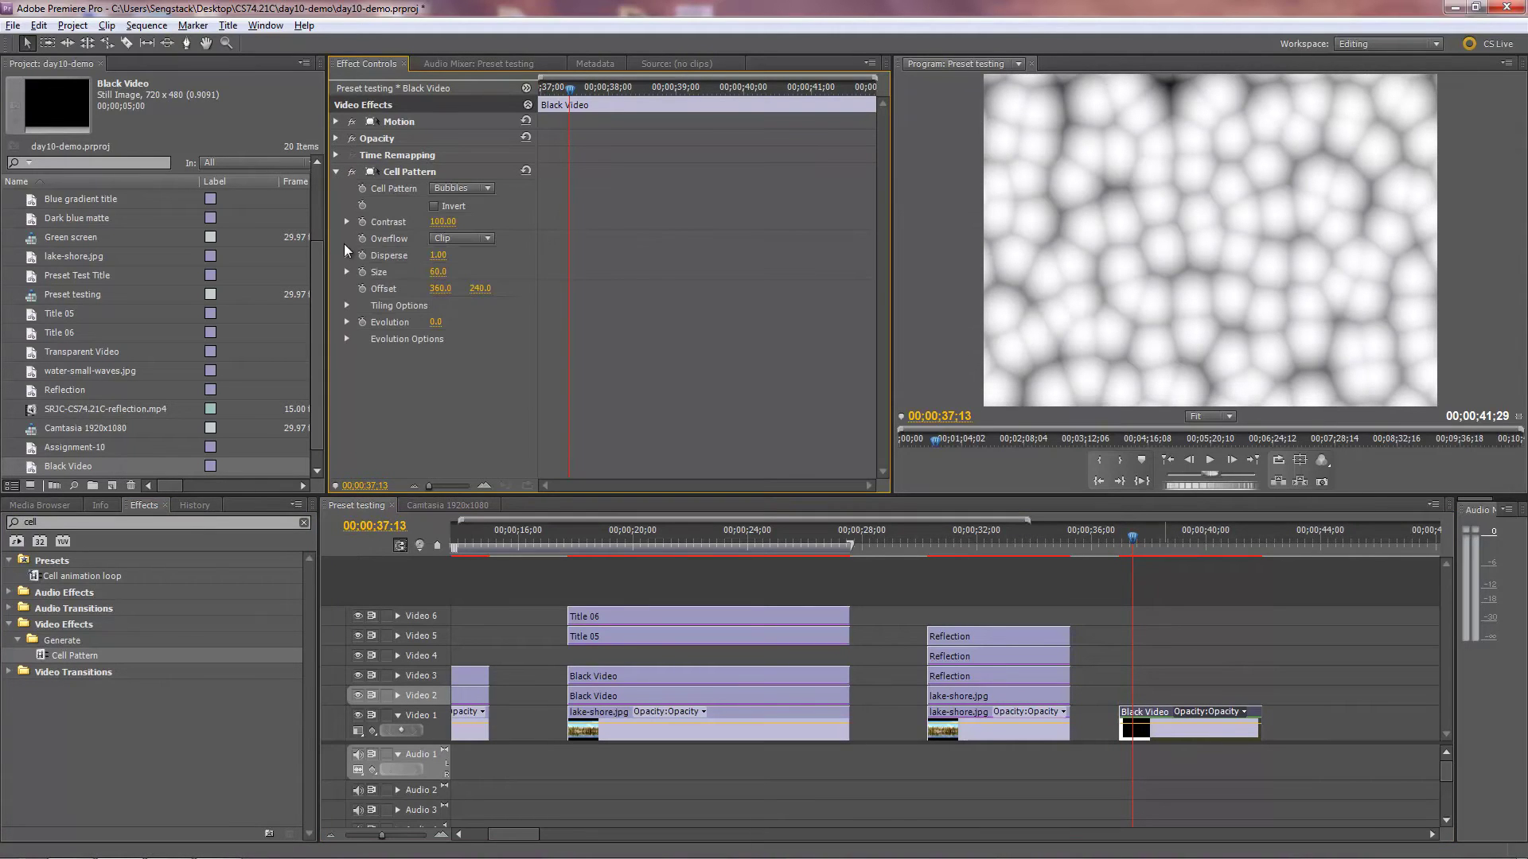
pyautogui.click(487, 189)
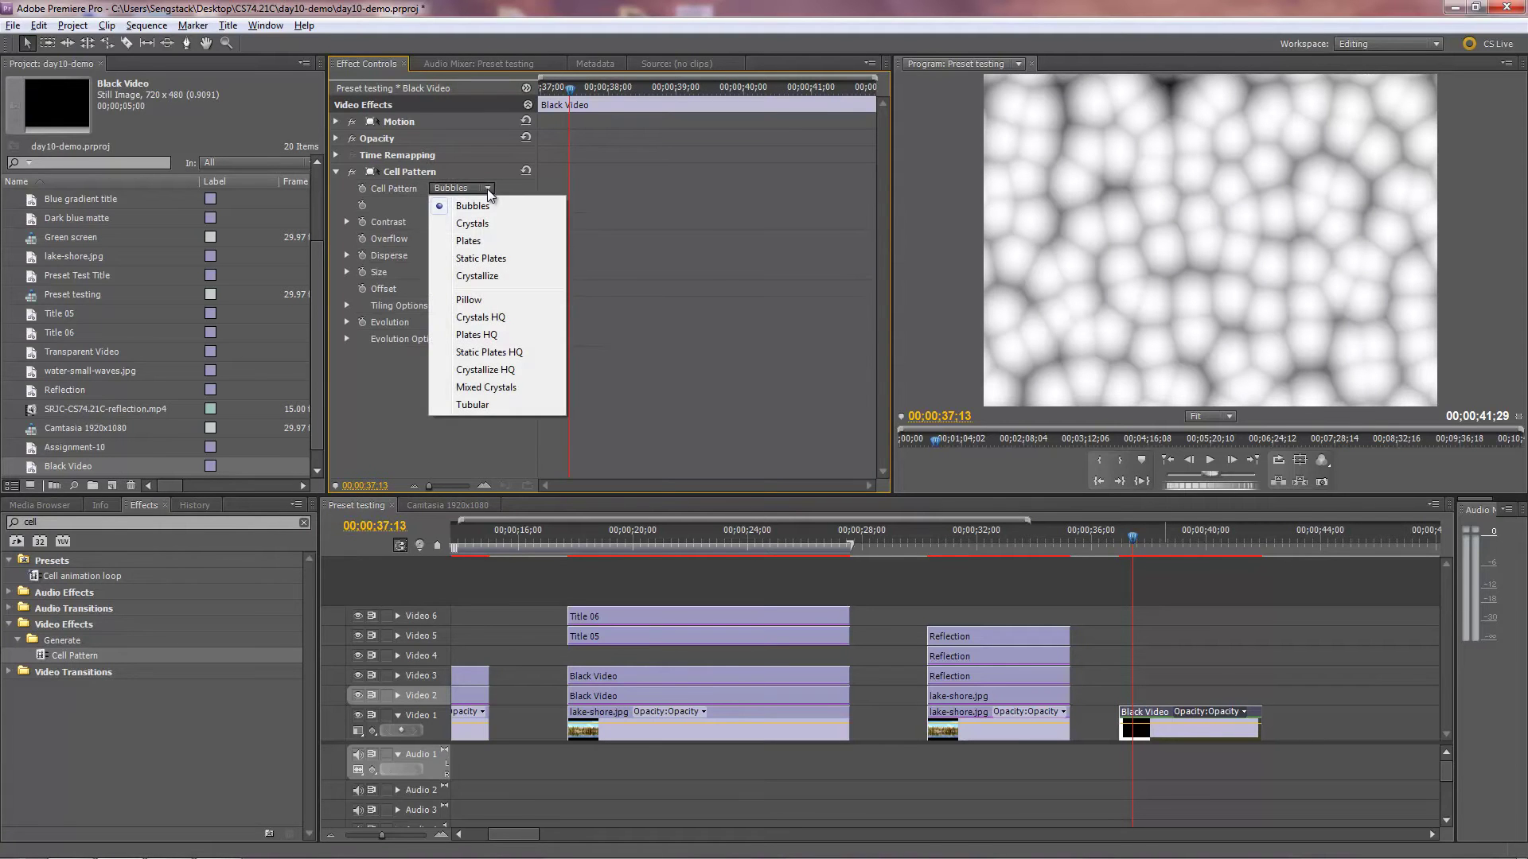
pyautogui.click(487, 223)
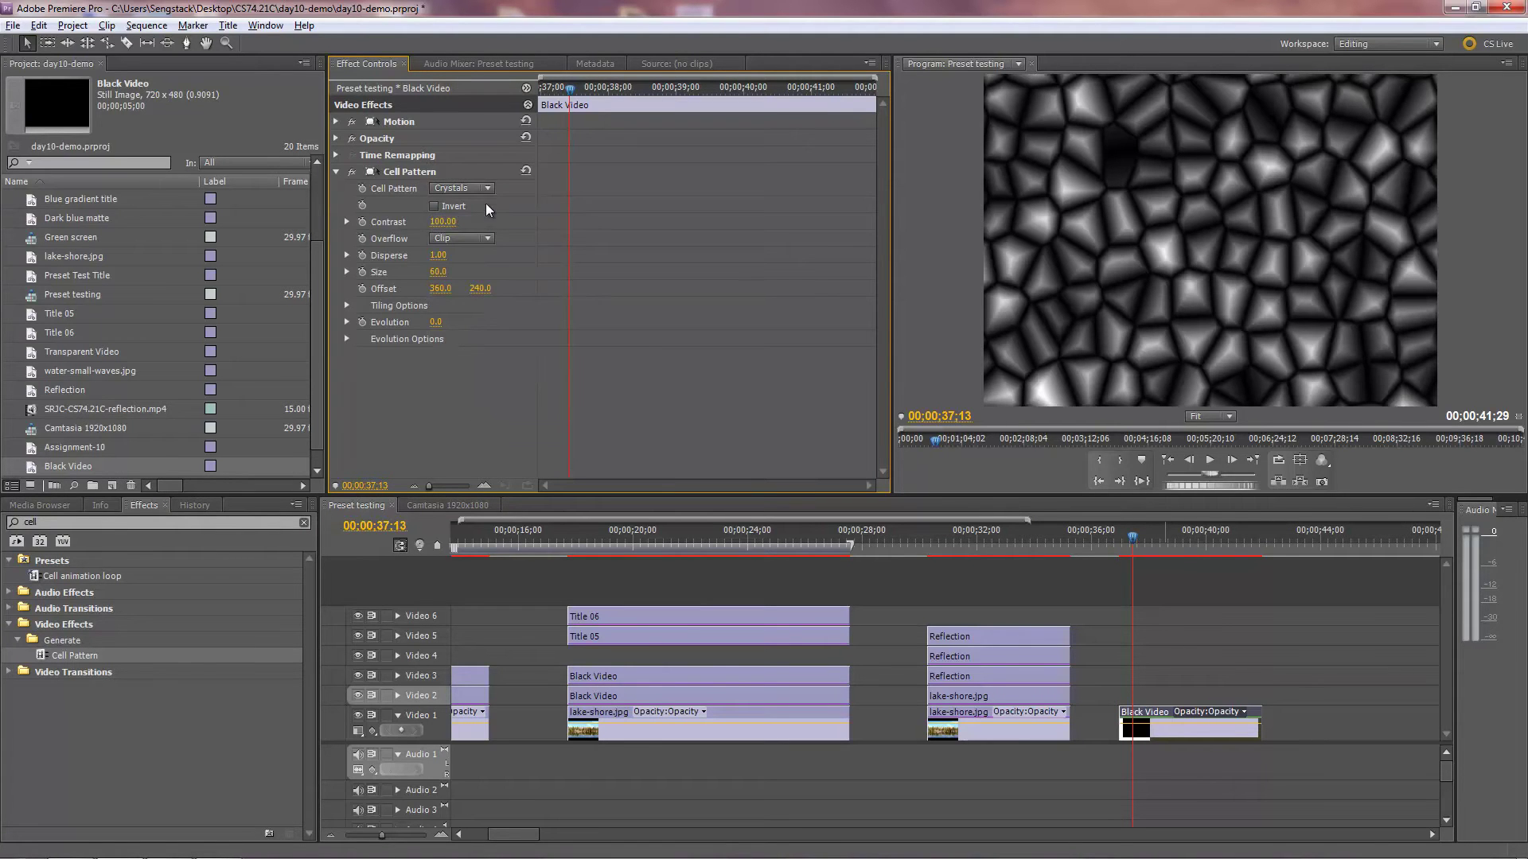
pyautogui.click(487, 189)
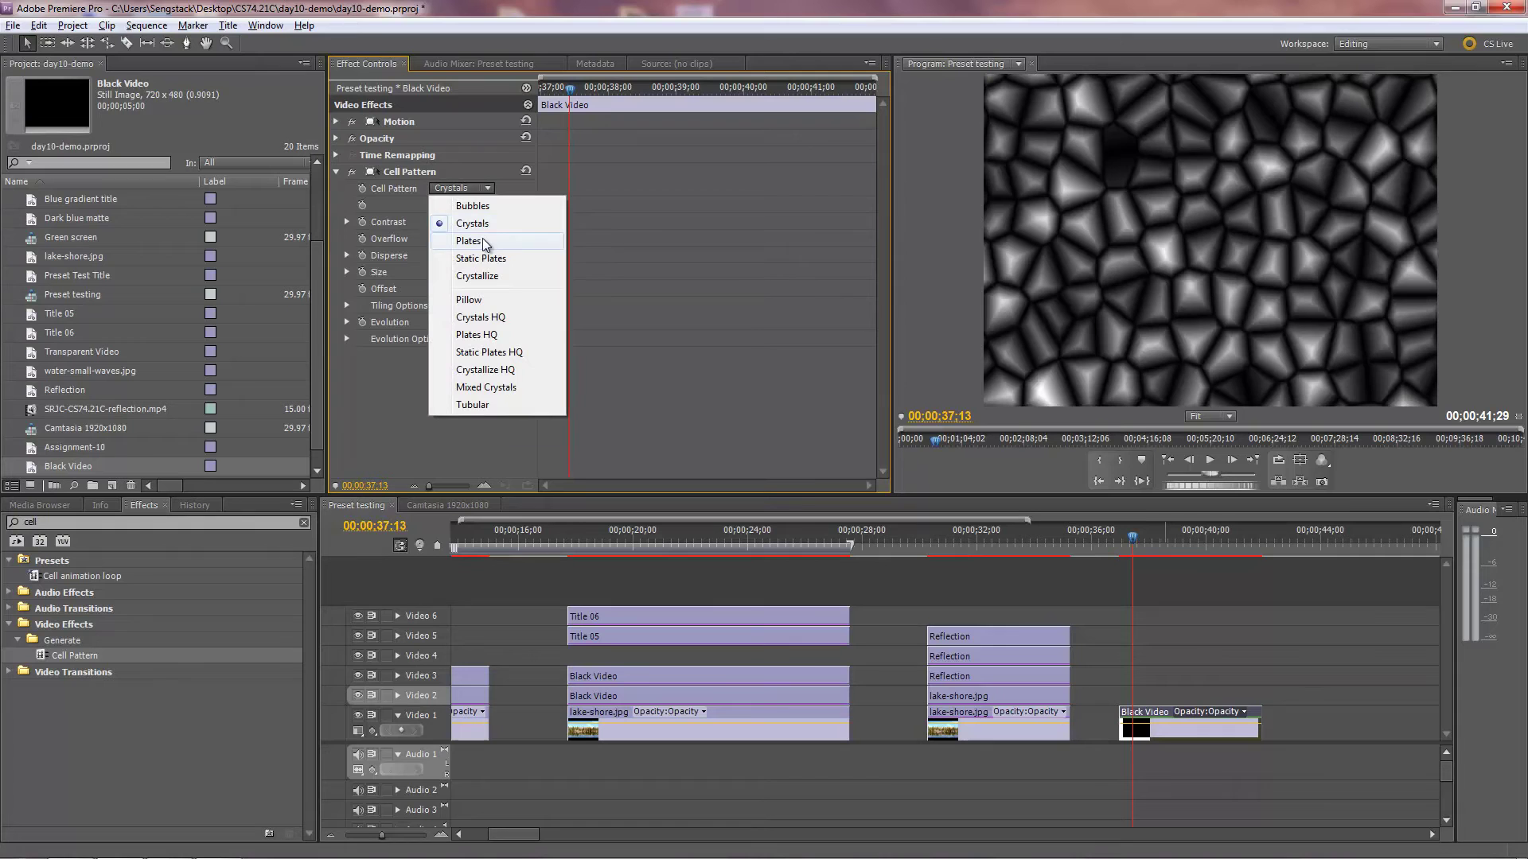
pyautogui.click(477, 301)
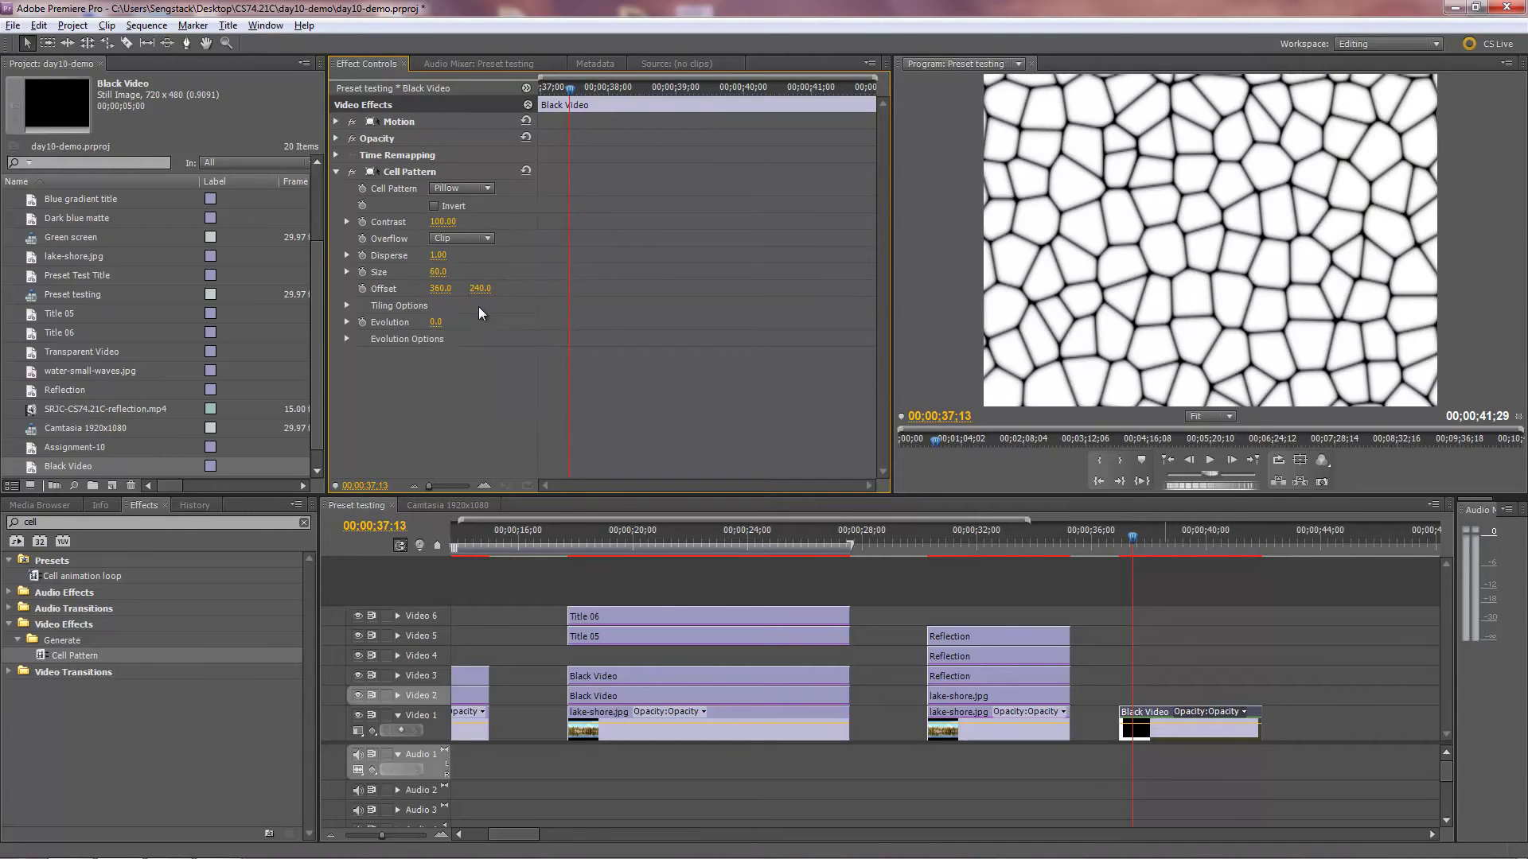
# - Return the pattern to Bubbles, trying Invert and leaving it off
pyautogui.click(489, 189)
pyautogui.click(492, 206)
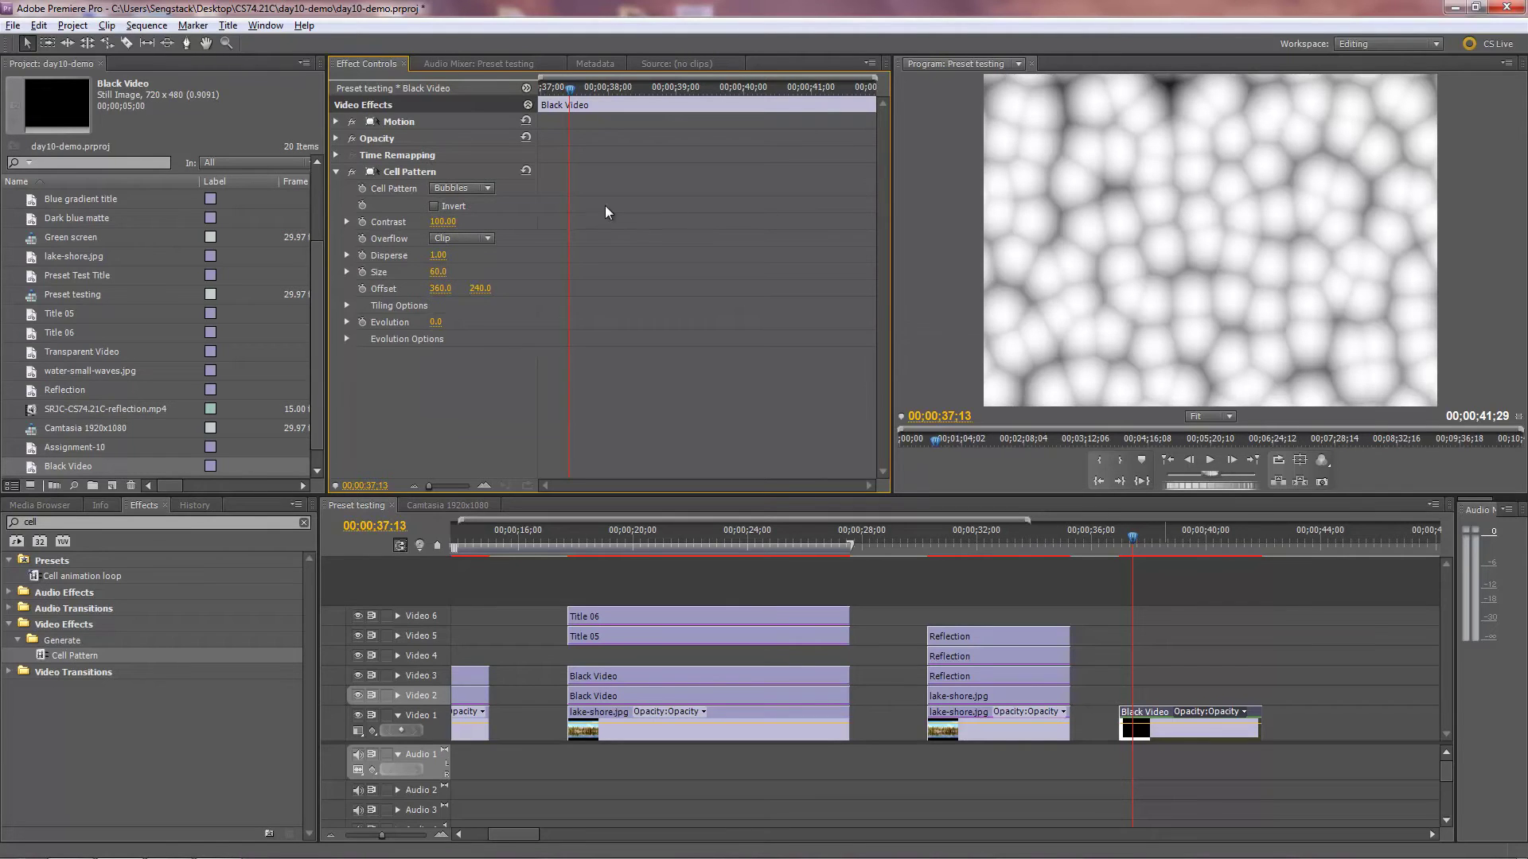
pyautogui.click(435, 206)
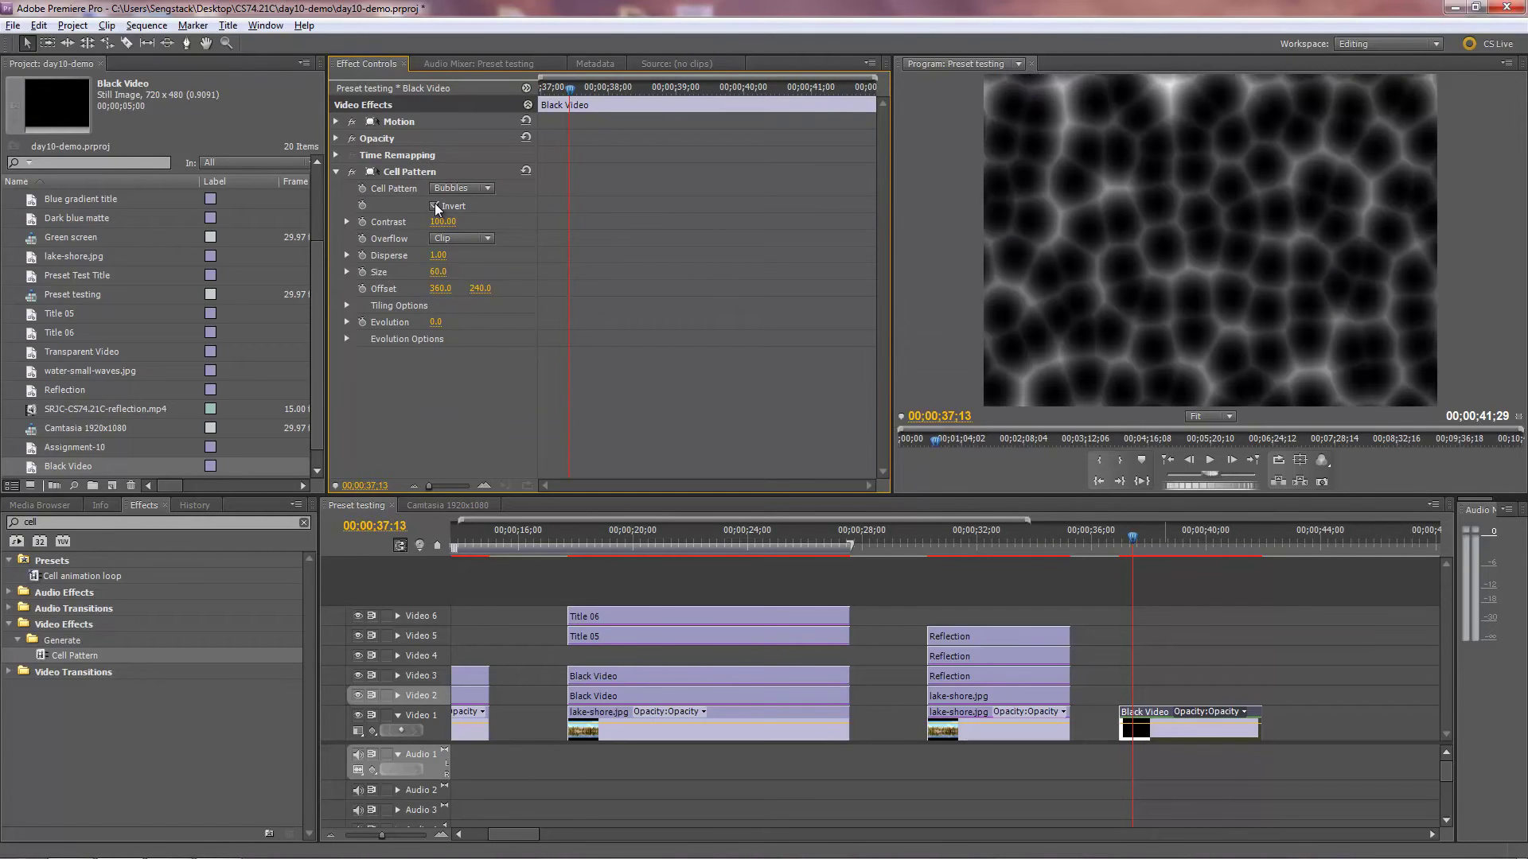
pyautogui.click(435, 206)
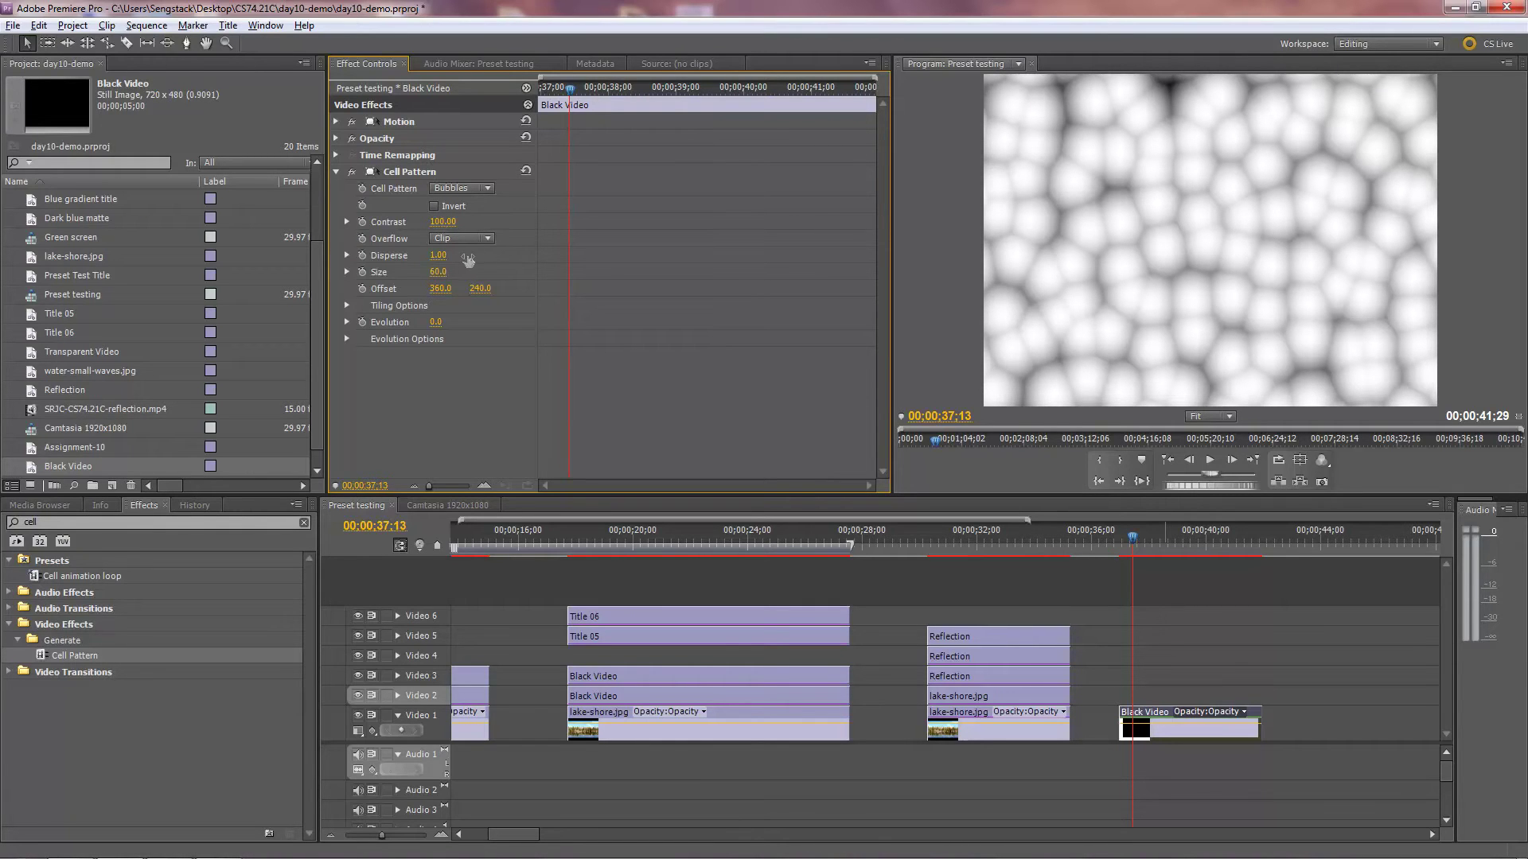
# - Set Cell Pattern Size to 118.0 and Disperse to 1.50
pyautogui.moveTo(439, 274); pyautogui.dragTo(515, 289)
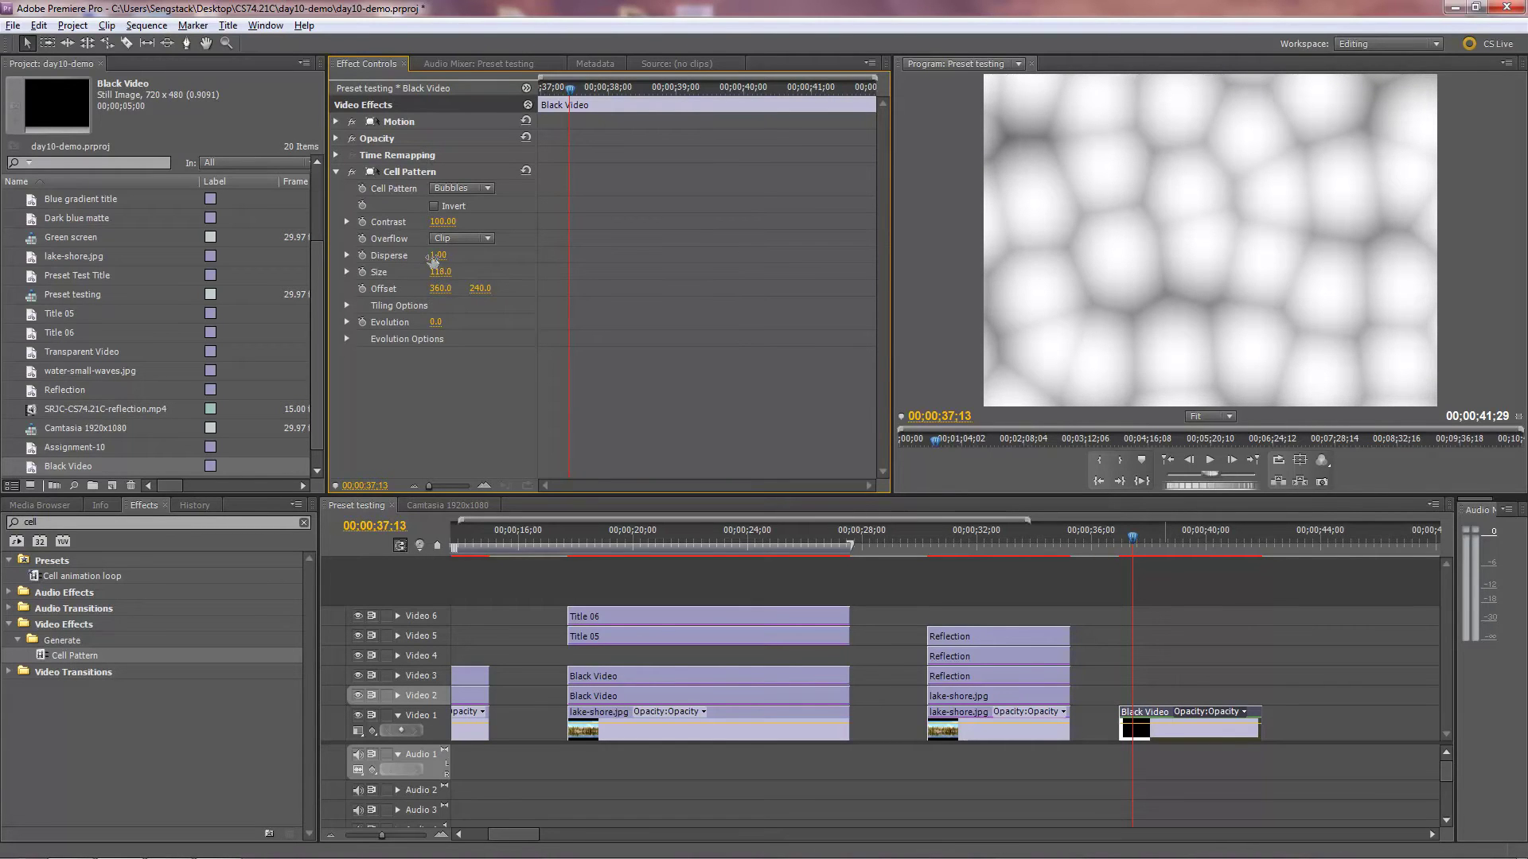
pyautogui.moveTo(433, 260); pyautogui.dragTo(455, 271)
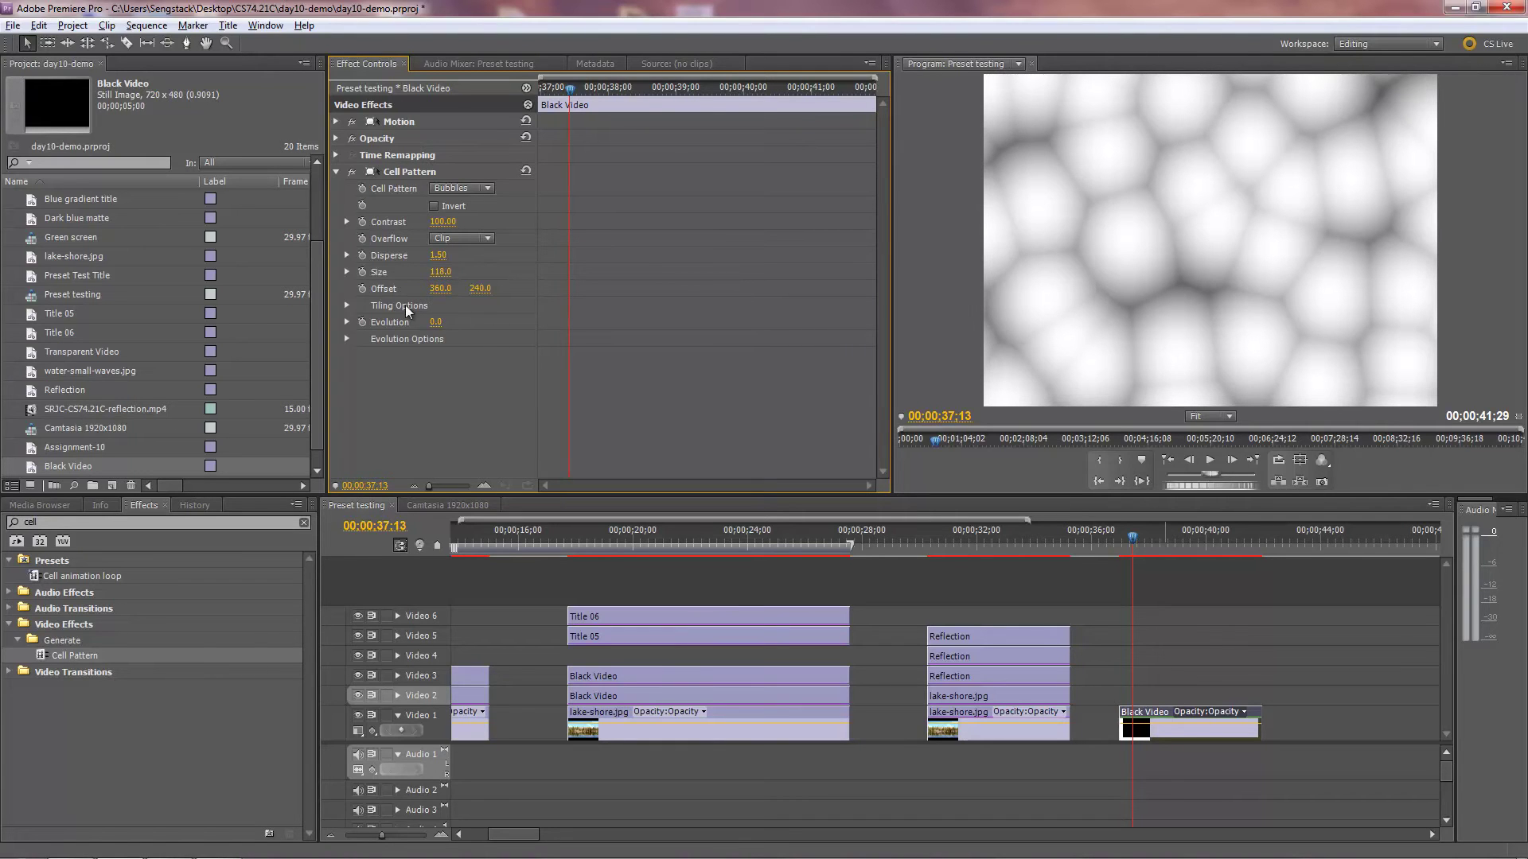
# - Keyframe Evolution at 0.0 at the clip start and enter 2 revolutions at the clip end
pyautogui.click(346, 322)
pyautogui.press('Up')
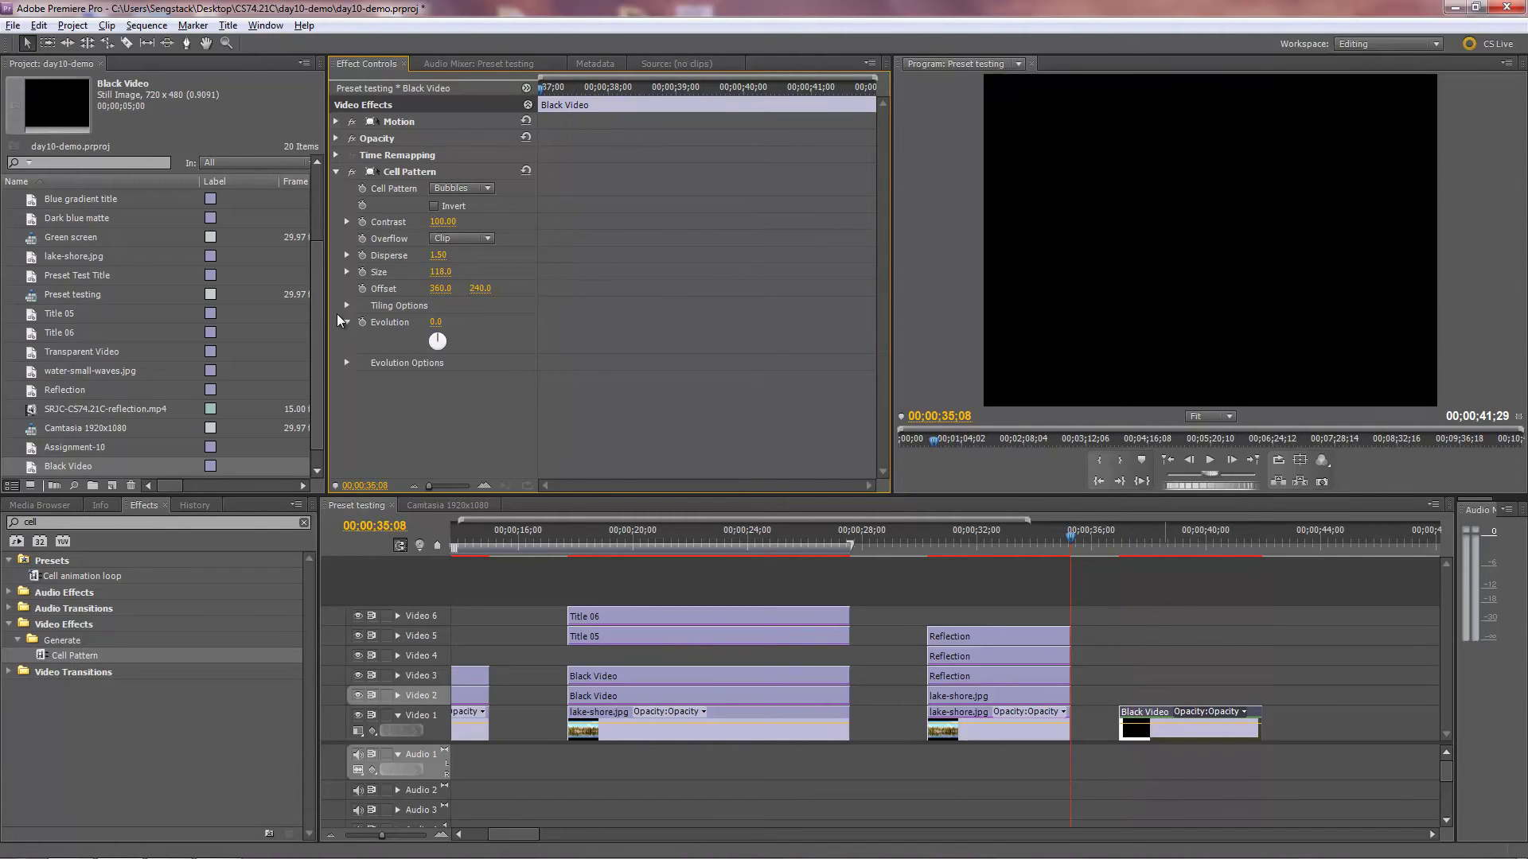
pyautogui.click(439, 730)
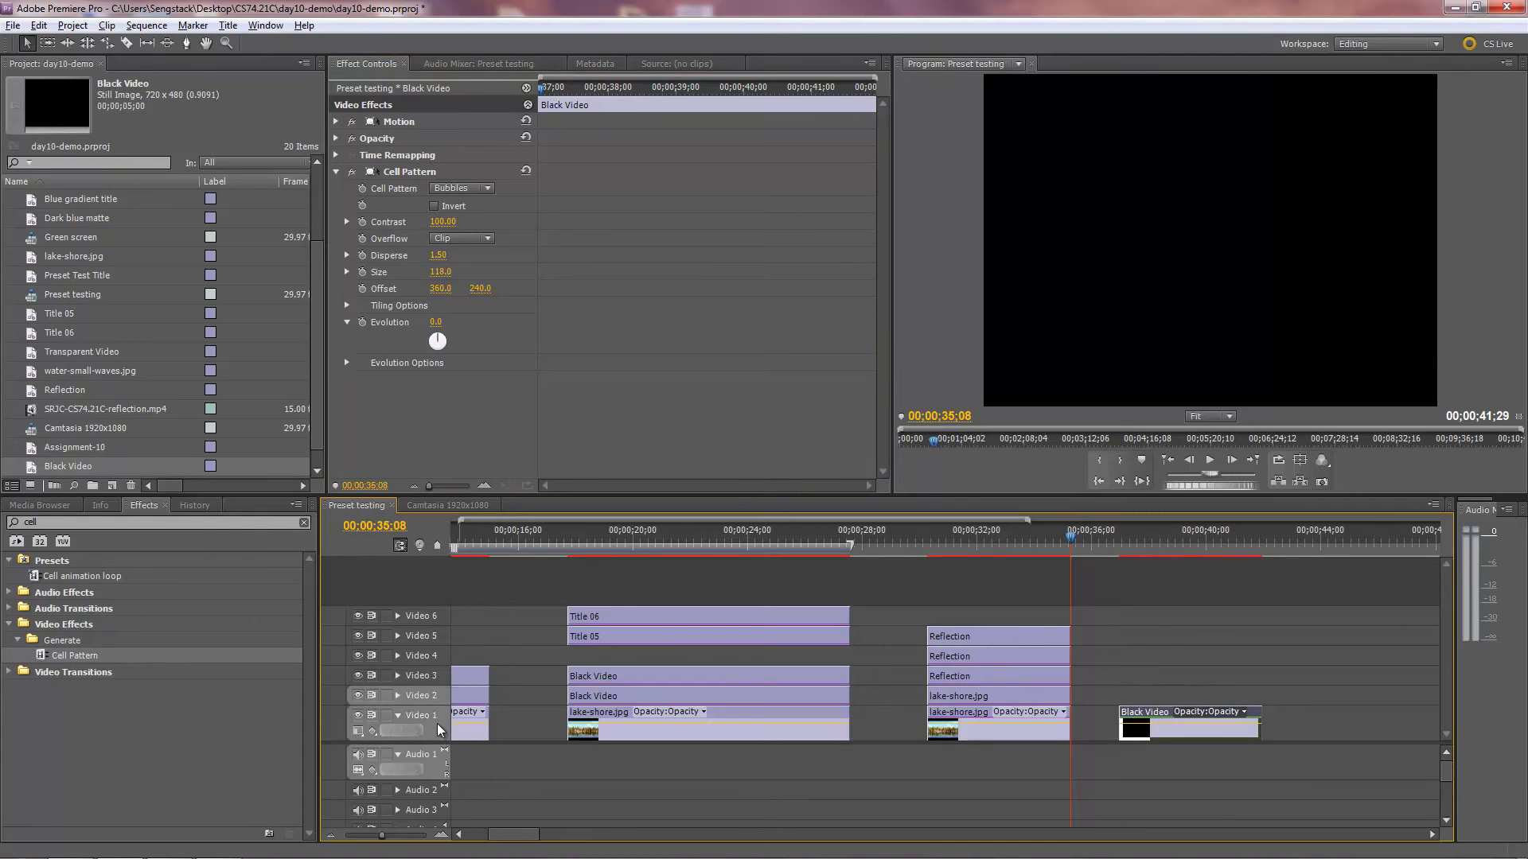
pyautogui.press('Down')
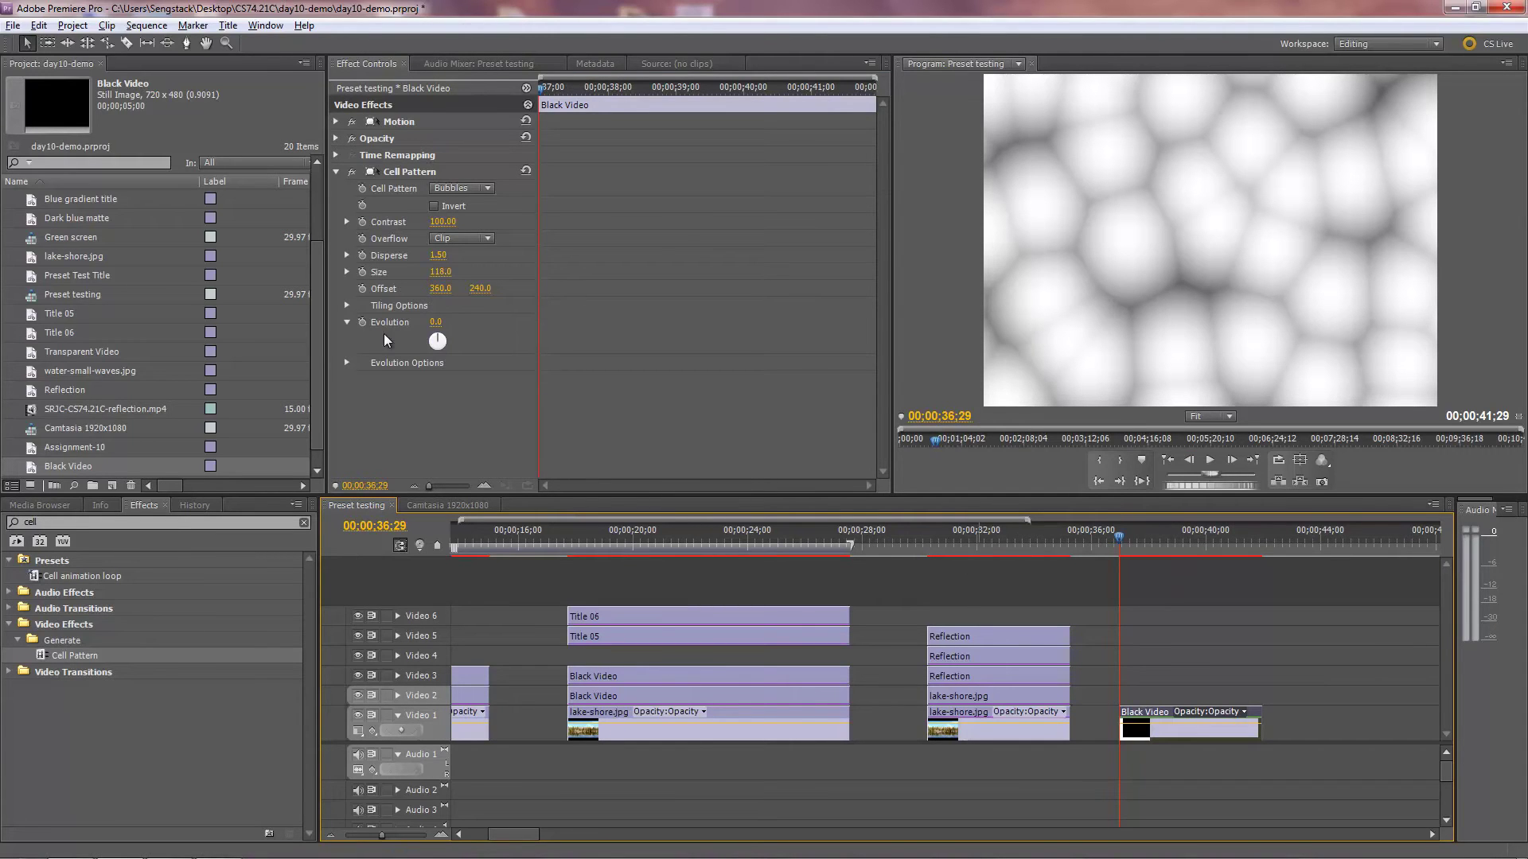
pyautogui.click(363, 323)
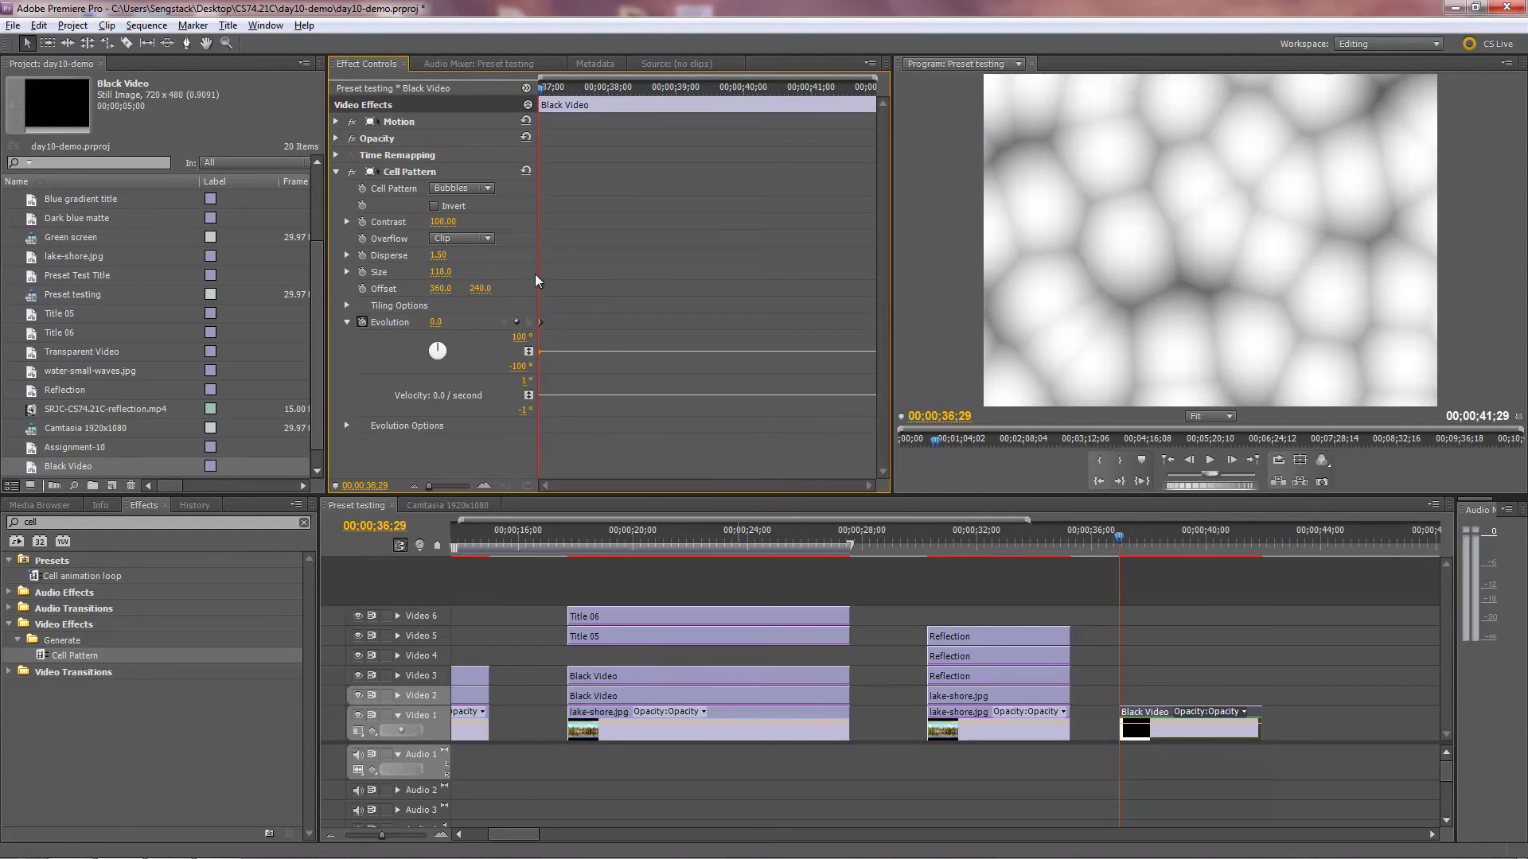
pyautogui.press('End')
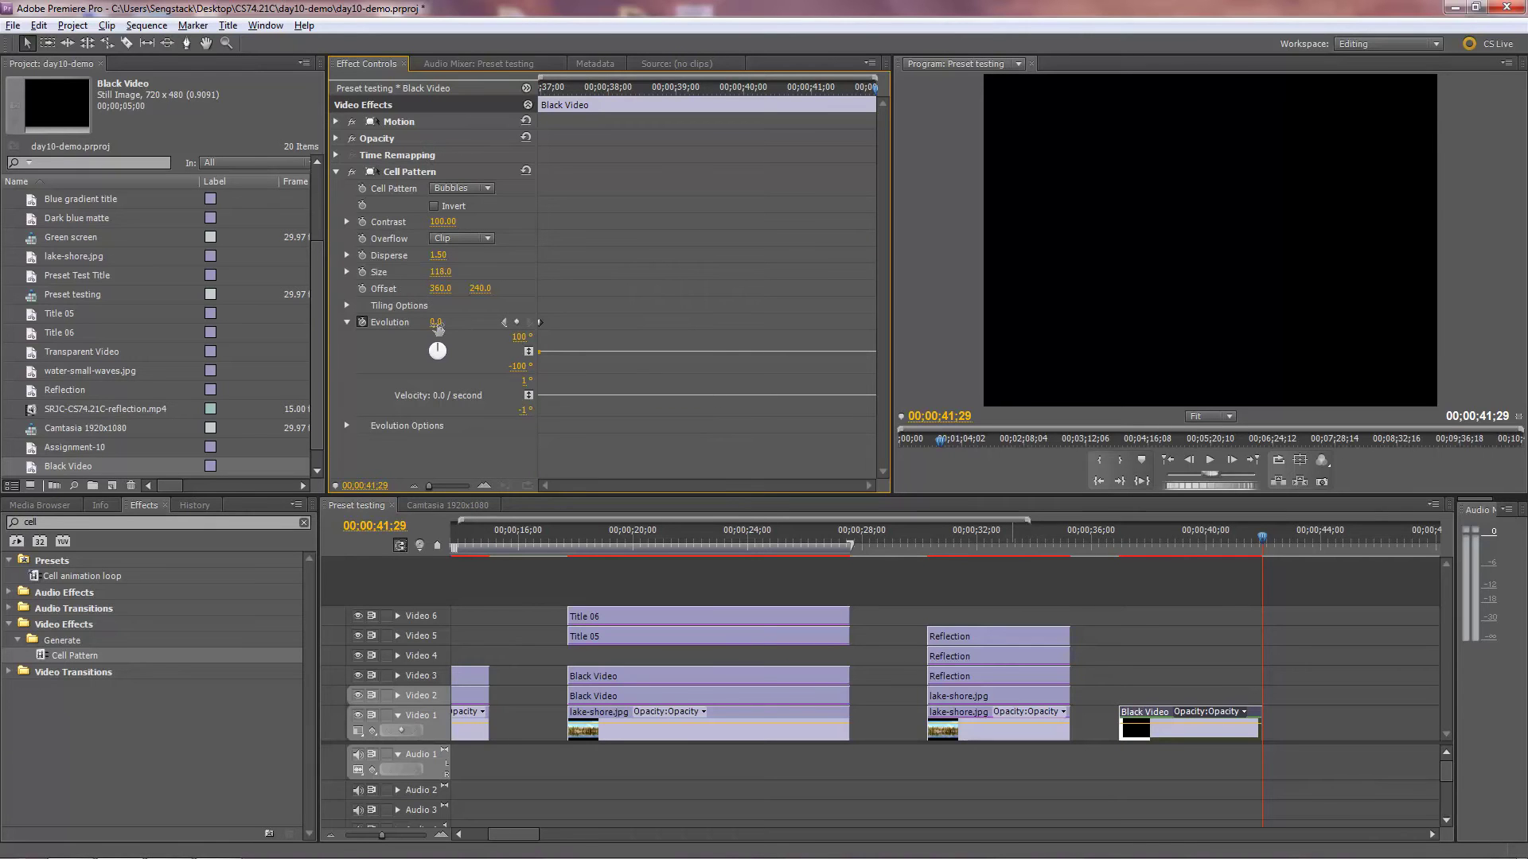
pyautogui.click(437, 322)
pyautogui.write('2x')
# - Confirm the 2x Evolution, then set Cell Pattern Size to 49.0 and Offset X to 373.0
pyautogui.press('Return')
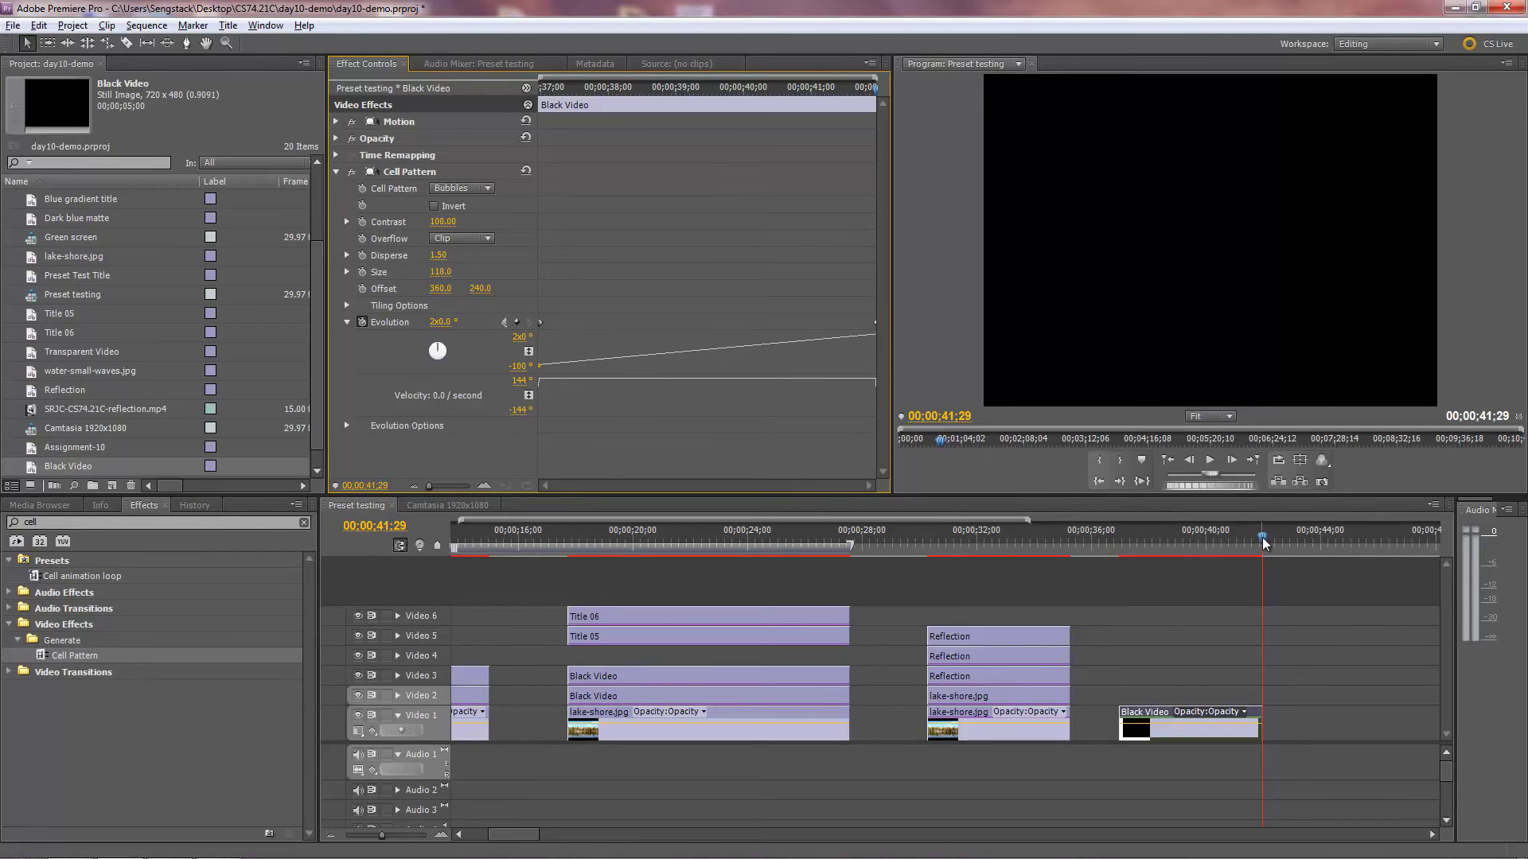
pyautogui.moveTo(1265, 543); pyautogui.dragTo(1162, 595)
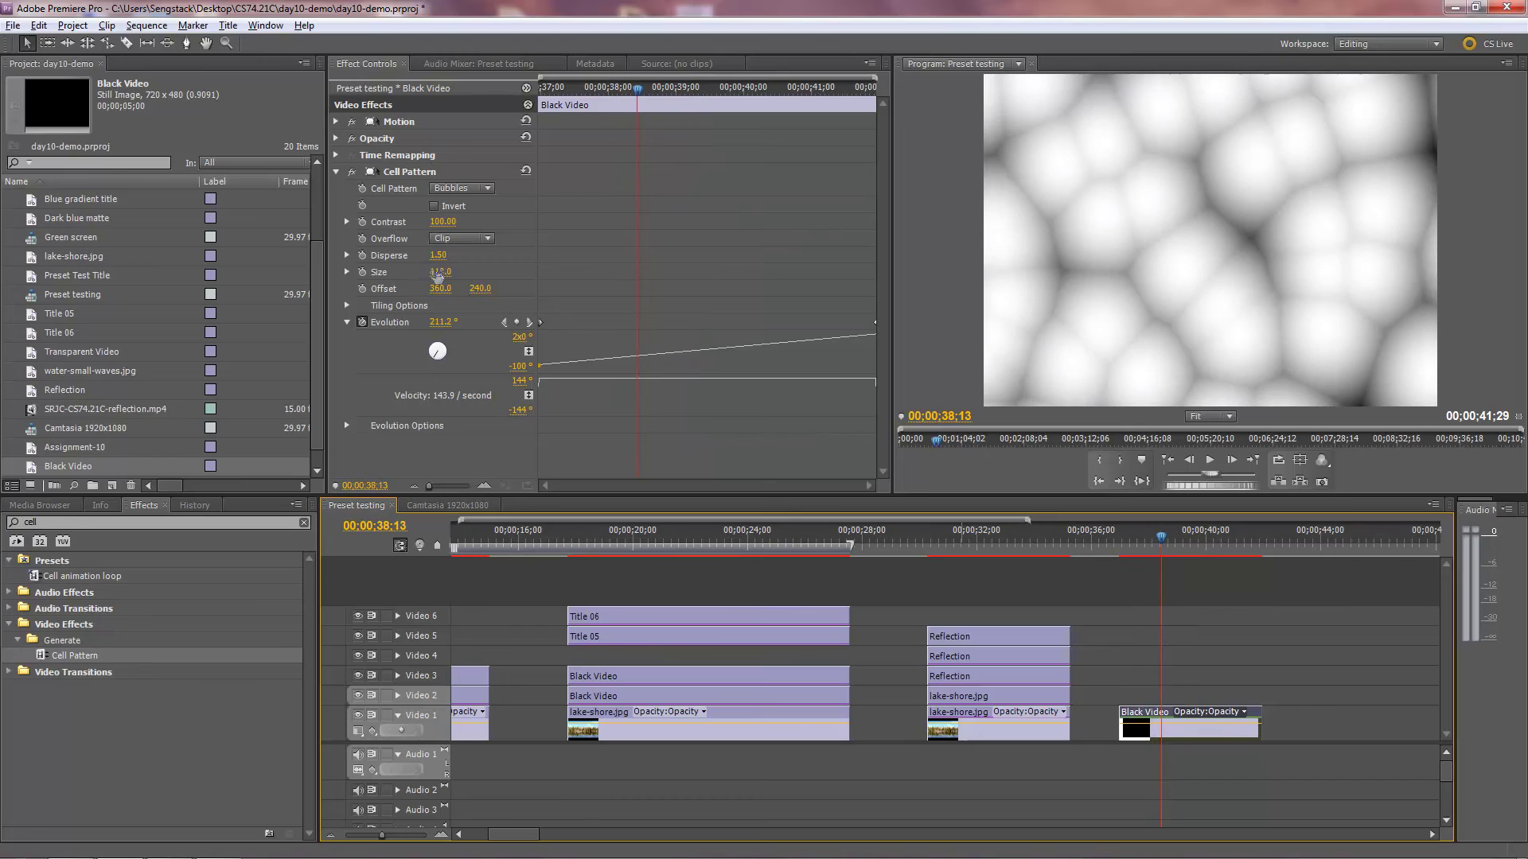
pyautogui.moveTo(434, 274); pyautogui.dragTo(398, 296)
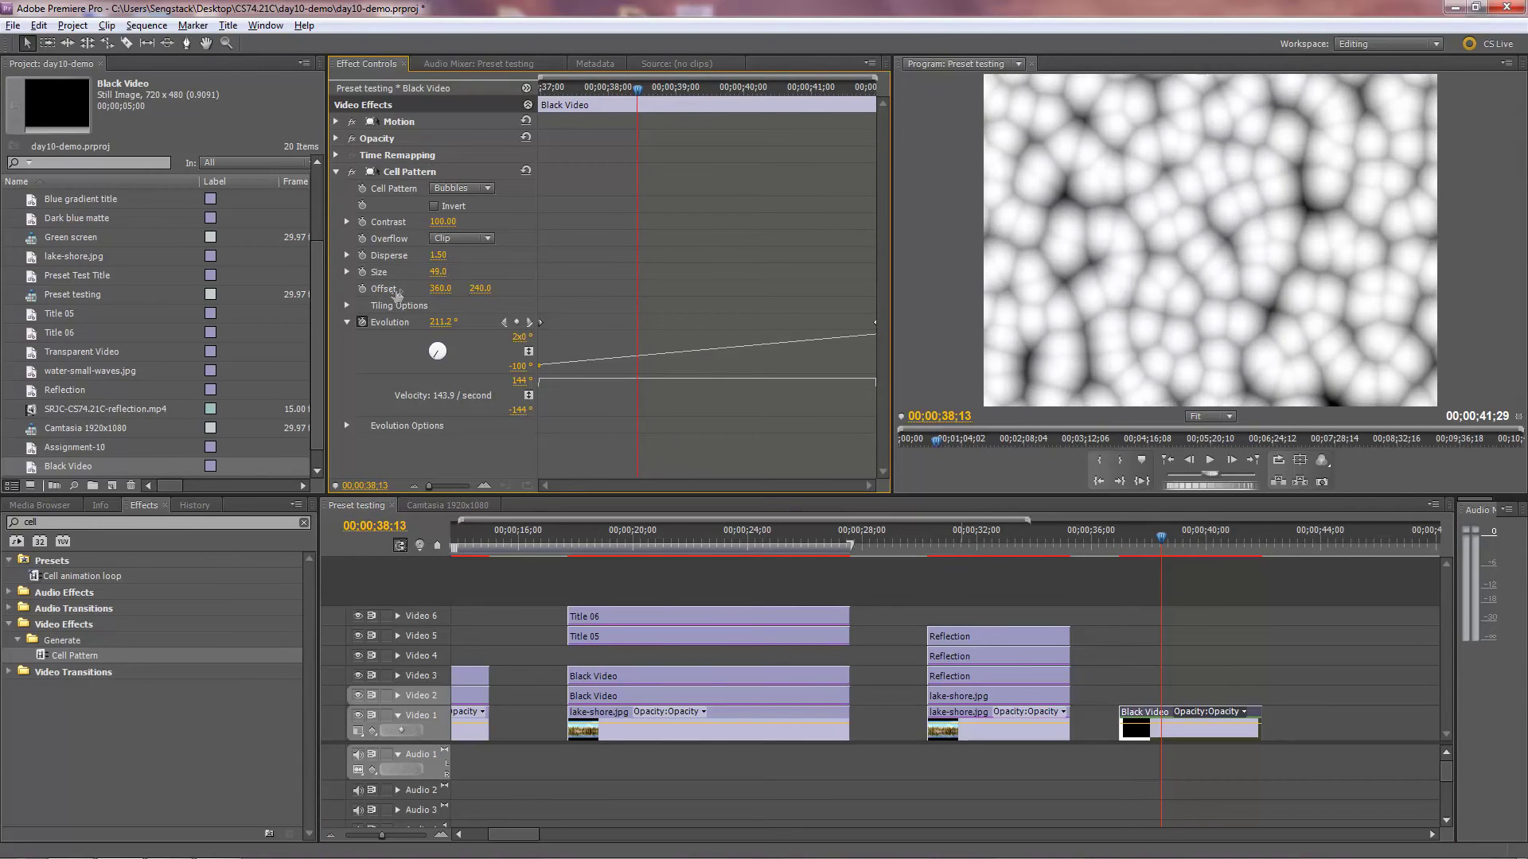
pyautogui.moveTo(1176, 541); pyautogui.dragTo(1156, 565)
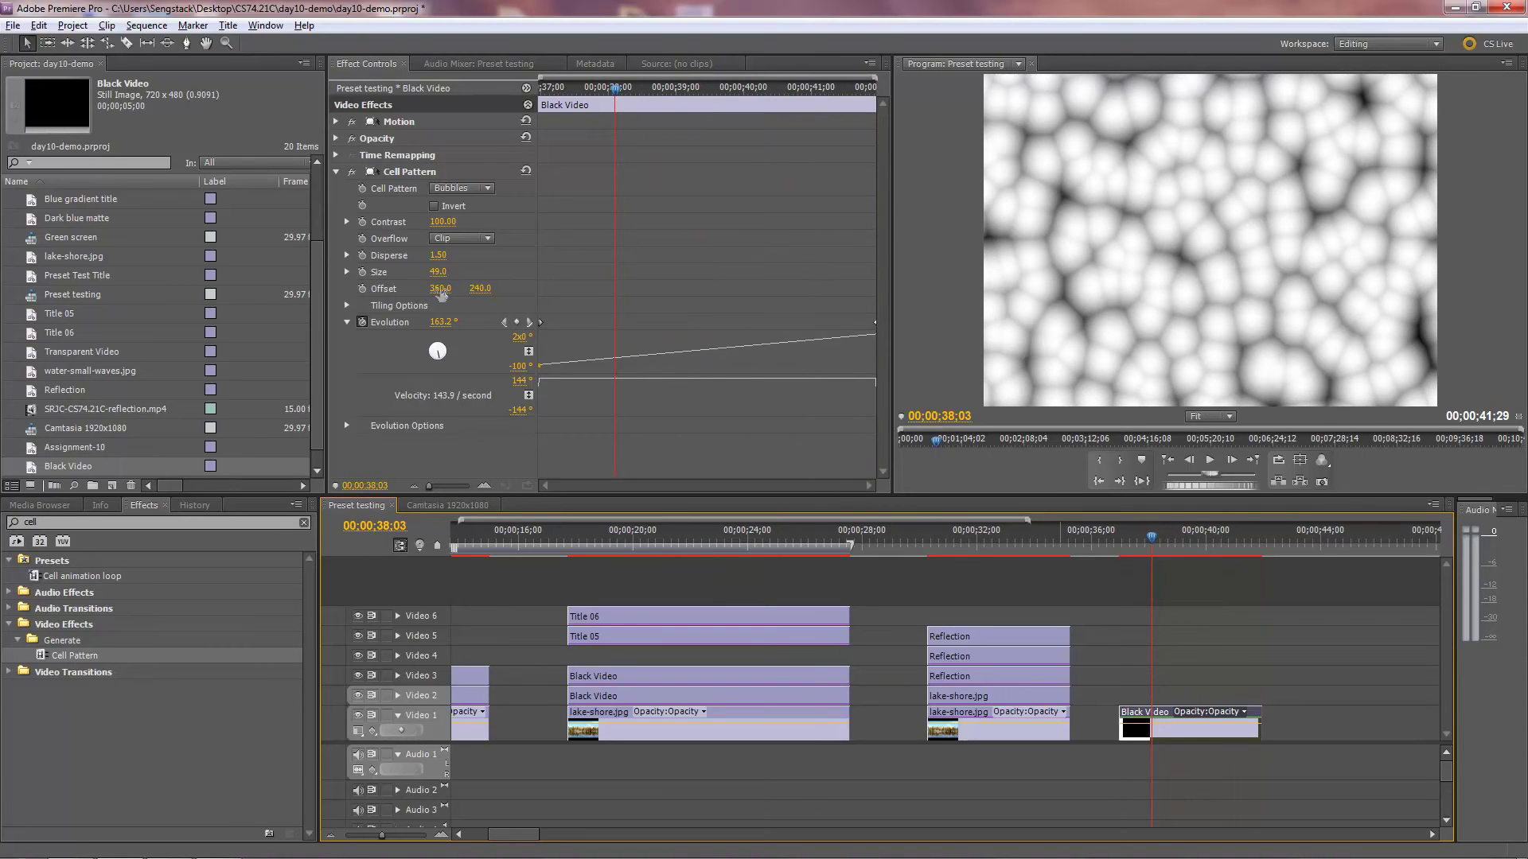
pyautogui.moveTo(441, 294)
pyautogui.mouseDown()
pyautogui.moveTo(541, 295)
pyautogui.moveTo(443, 298)
pyautogui.moveTo(496, 300)
pyautogui.moveTo(467, 301)
pyautogui.mouseUp()
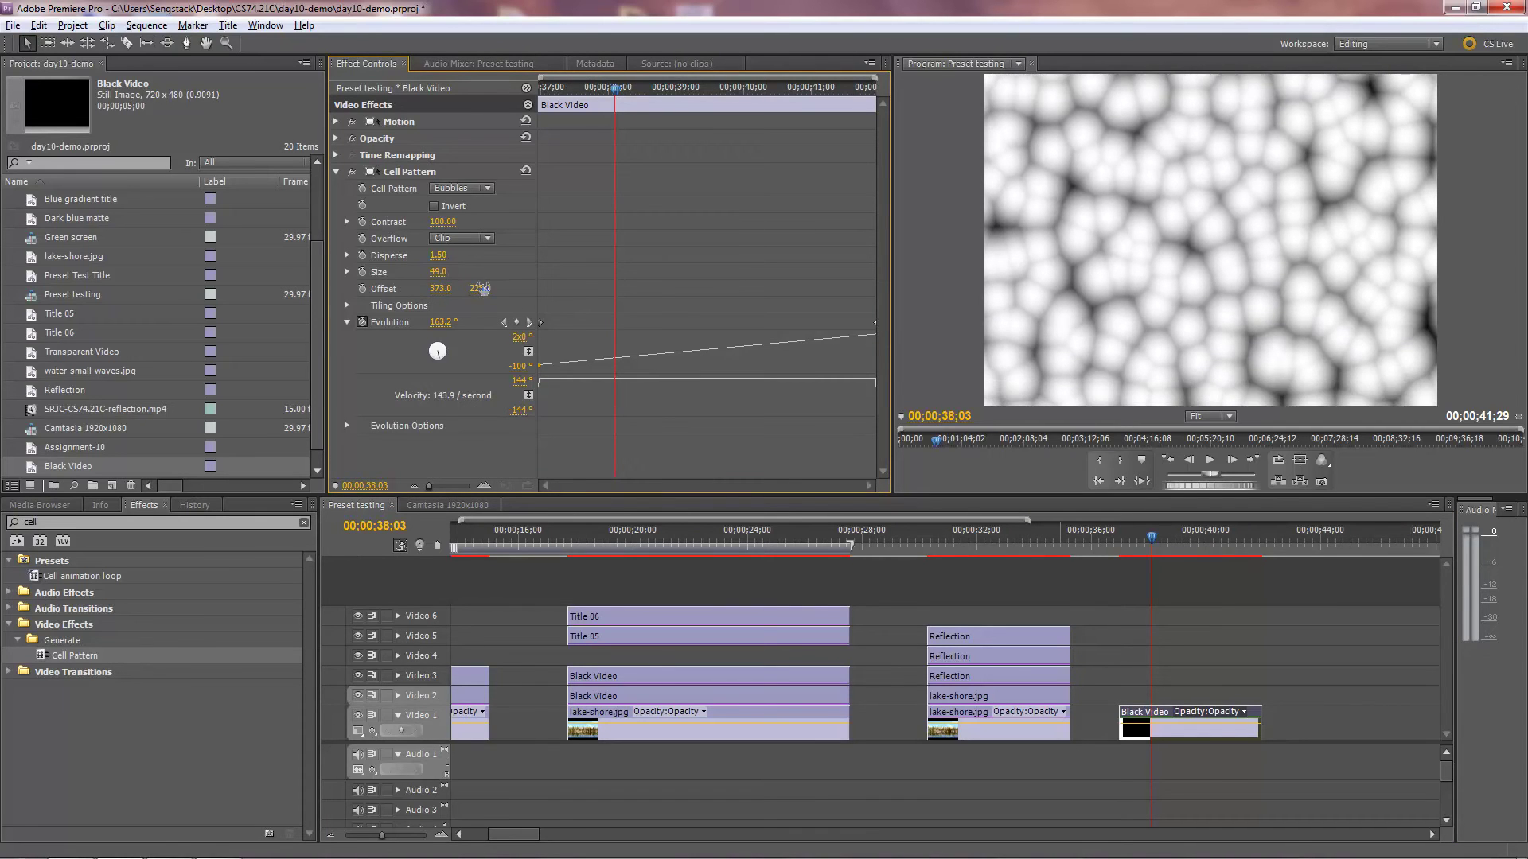
# - Keyframe Offset at 373, 225 at the clip start and 1355, 824 at the final frame
pyautogui.click(599, 89)
pyautogui.moveTo(599, 93); pyautogui.dragTo(540, 90)
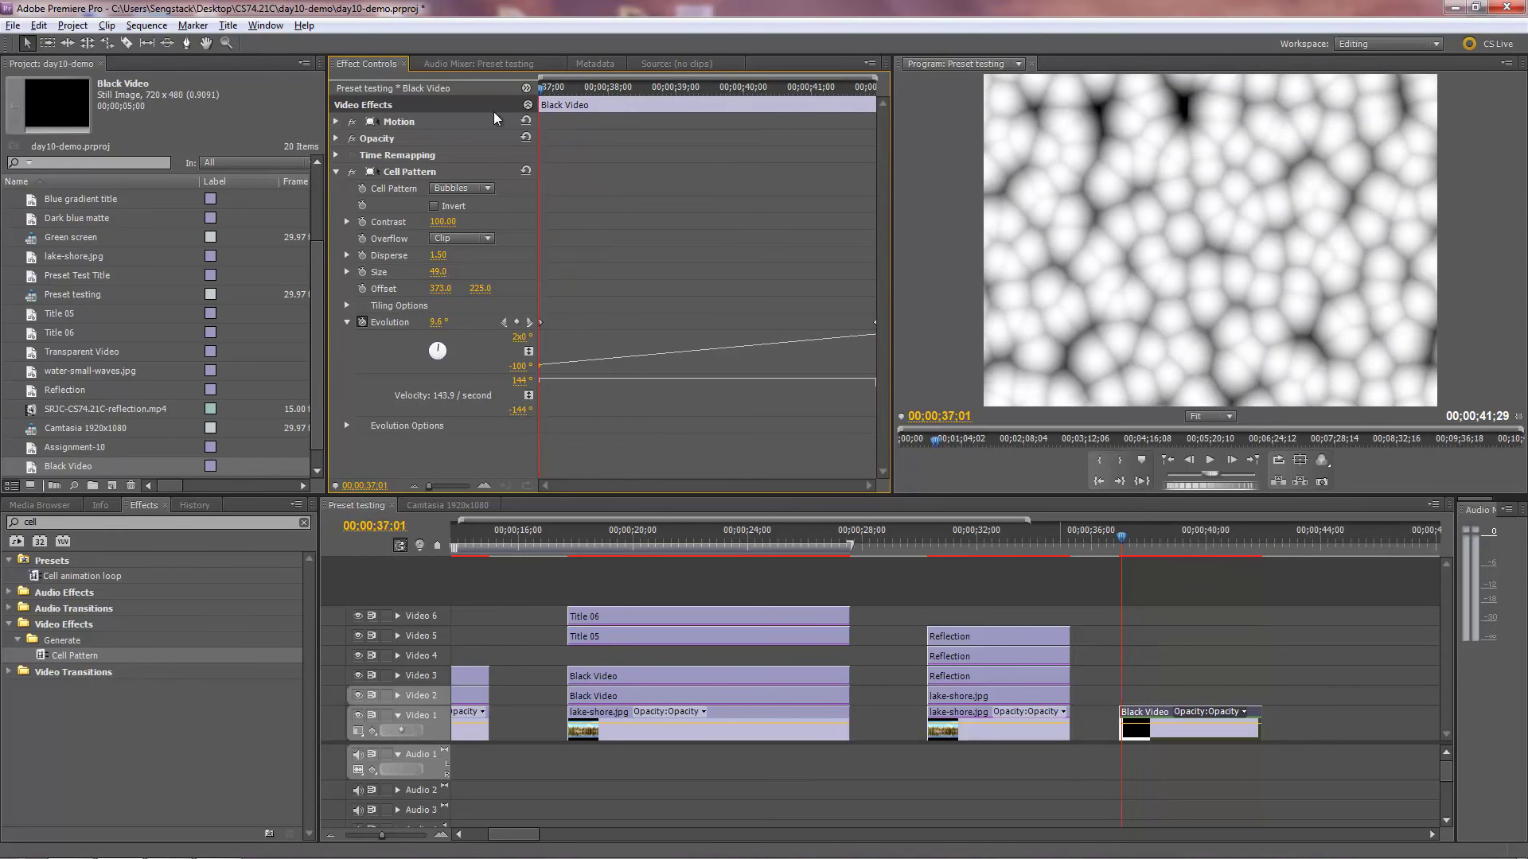
pyautogui.click(362, 288)
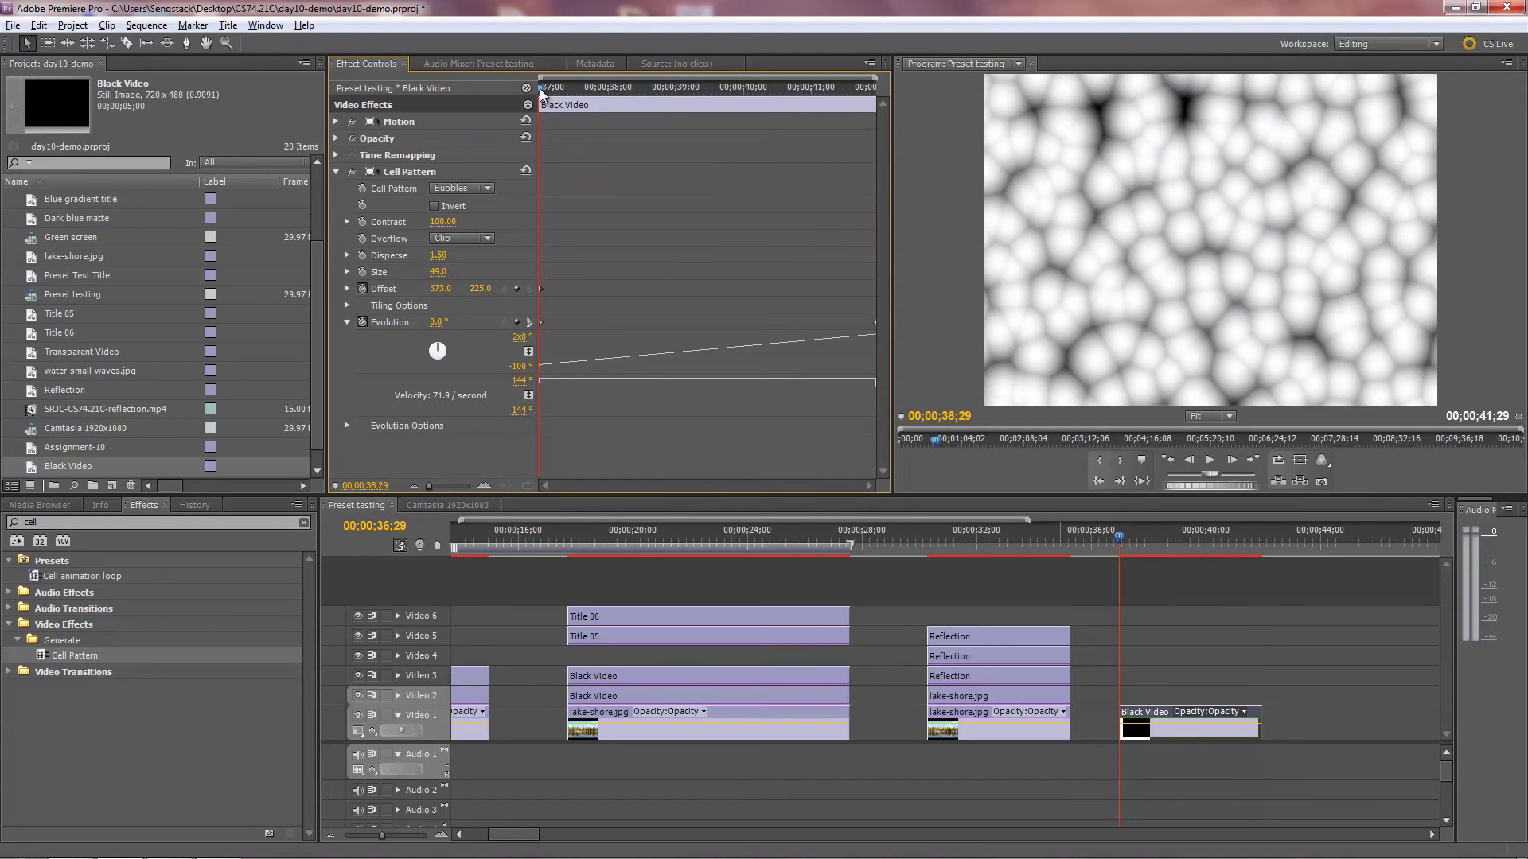
pyautogui.press('End')
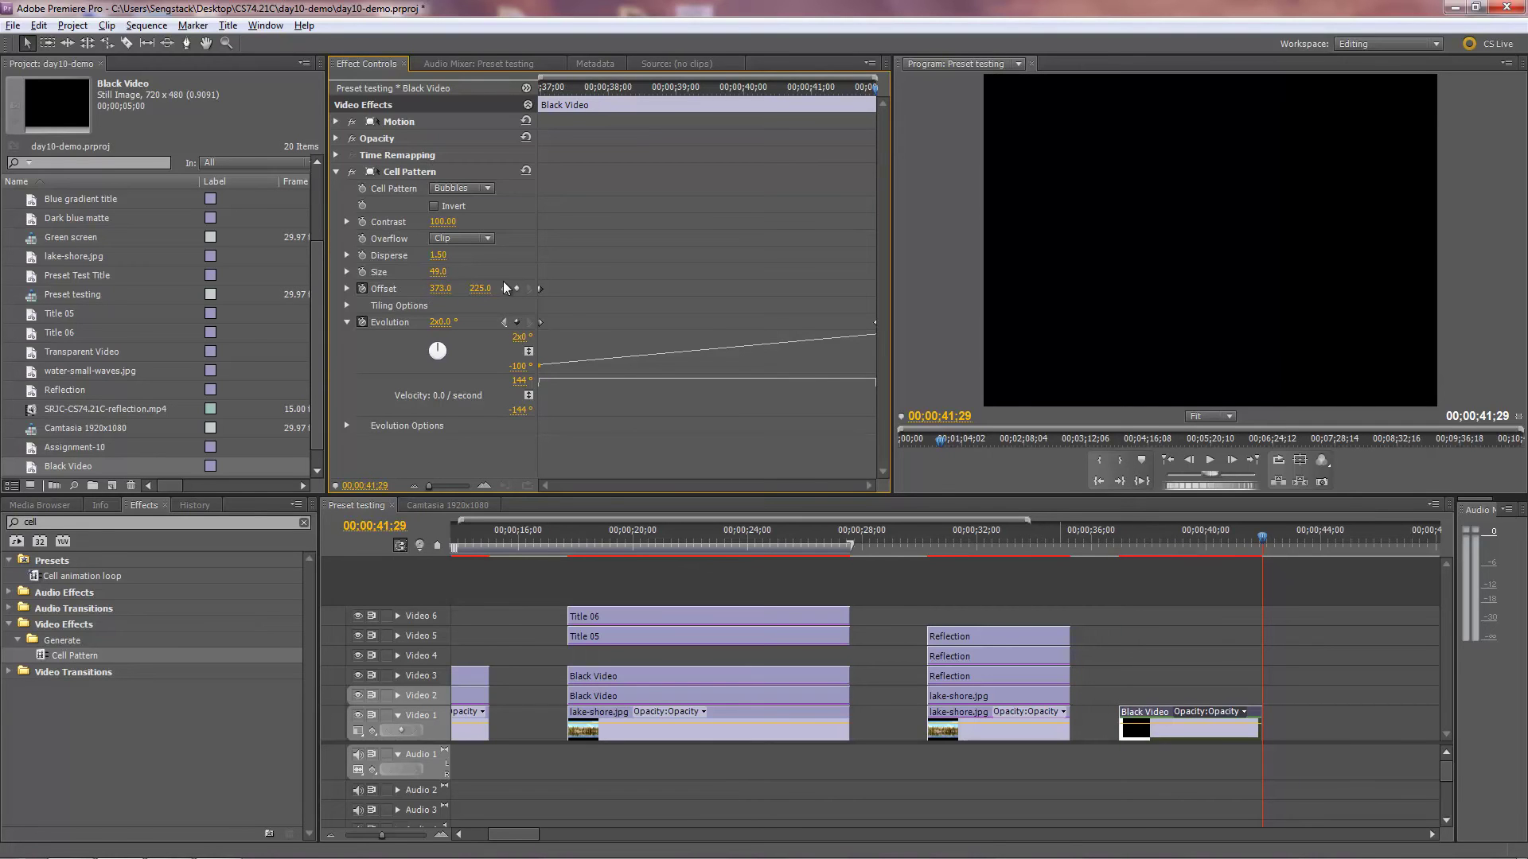
pyautogui.press('Left')
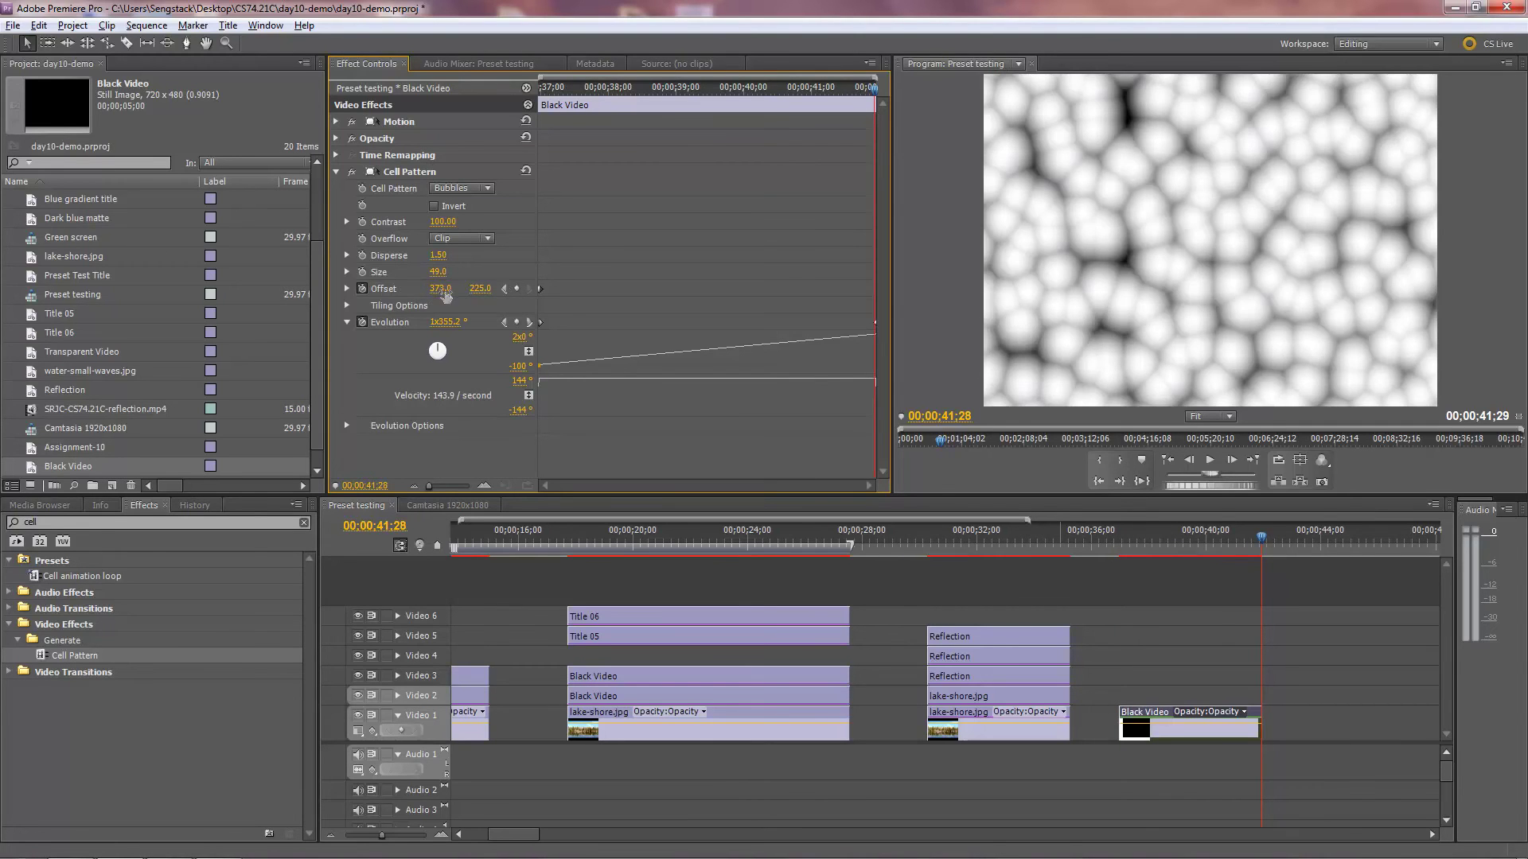
pyautogui.moveTo(438, 294)
pyautogui.mouseDown()
pyautogui.moveTo(883, 344)
pyautogui.moveTo(995, 374)
pyautogui.moveTo(1229, 369)
pyautogui.moveTo(441, 297)
pyautogui.moveTo(651, 322)
pyautogui.moveTo(995, 397)
pyautogui.moveTo(1421, 282)
pyautogui.moveTo(941, 369)
pyautogui.moveTo(975, 374)
pyautogui.mouseUp()
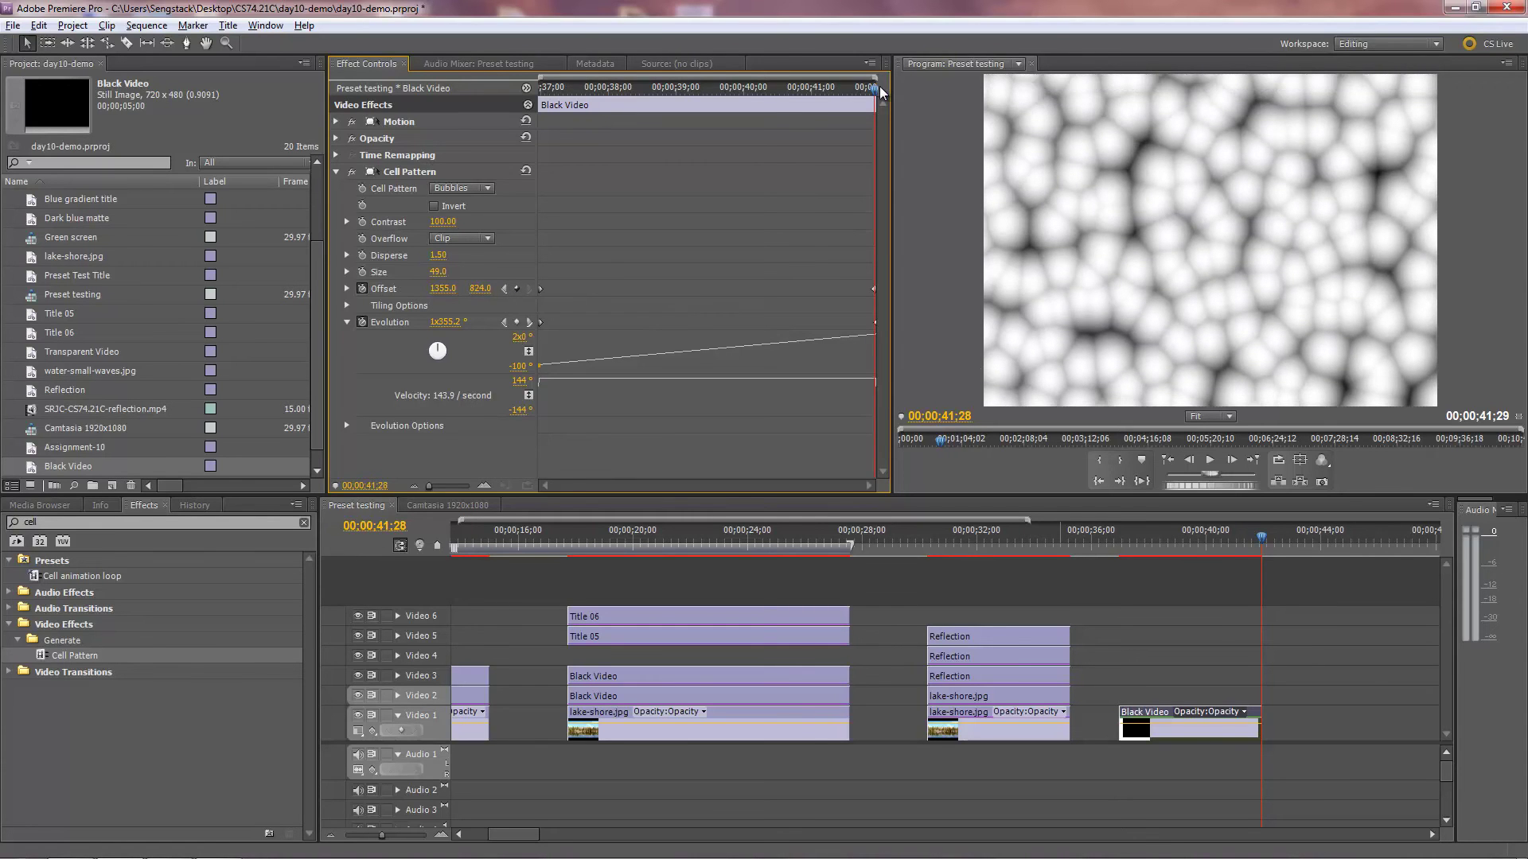
pyautogui.moveTo(875, 89); pyautogui.dragTo(527, 160)
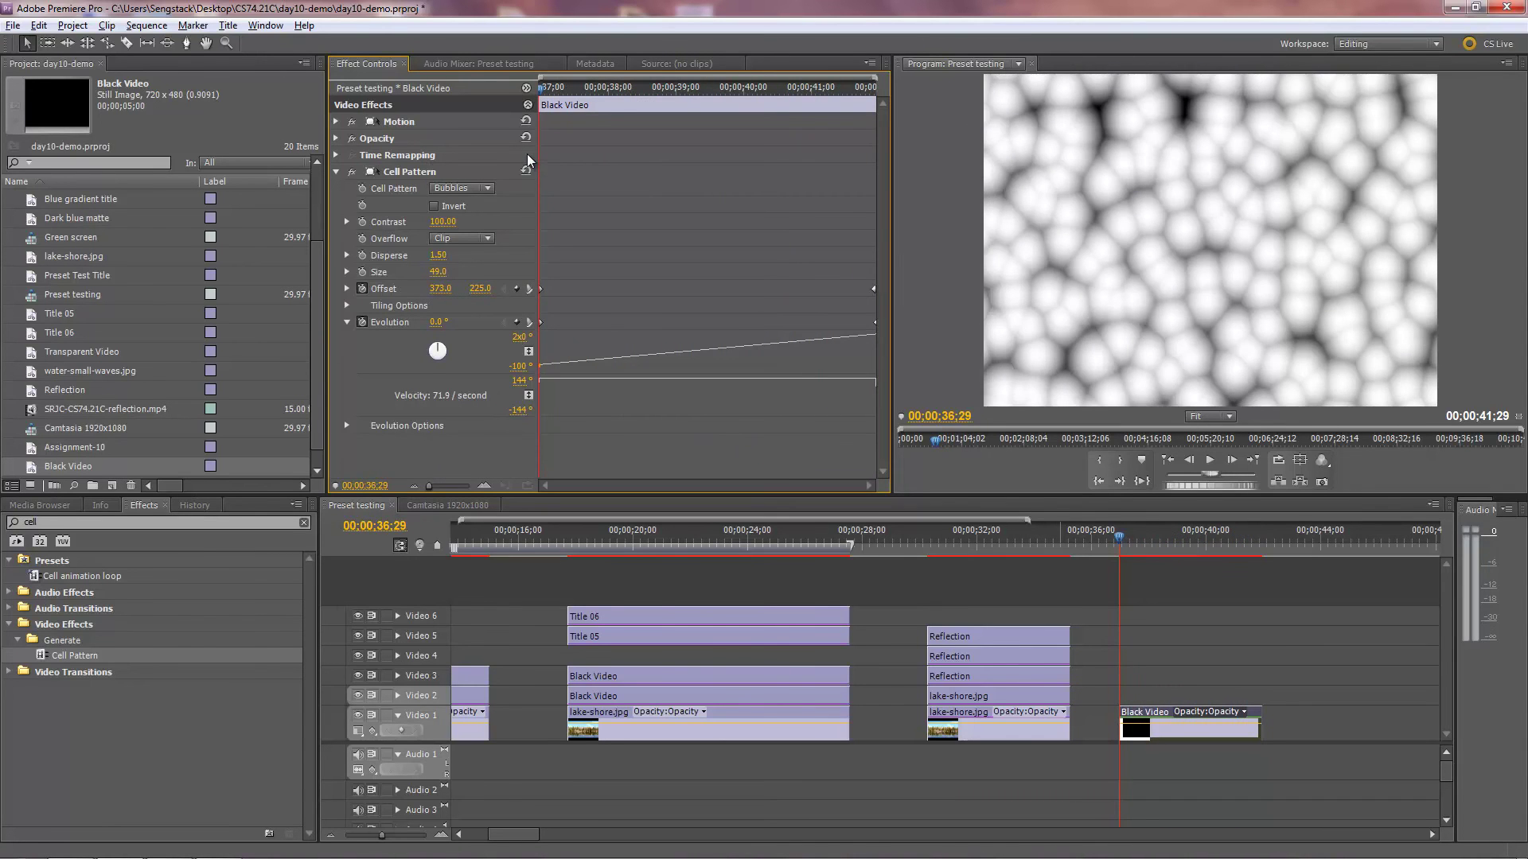
# - Collapse Cell Pattern, filter effects by 'tint', and add Color Correction > Tint to the Black Video clip
pyautogui.click(336, 172)
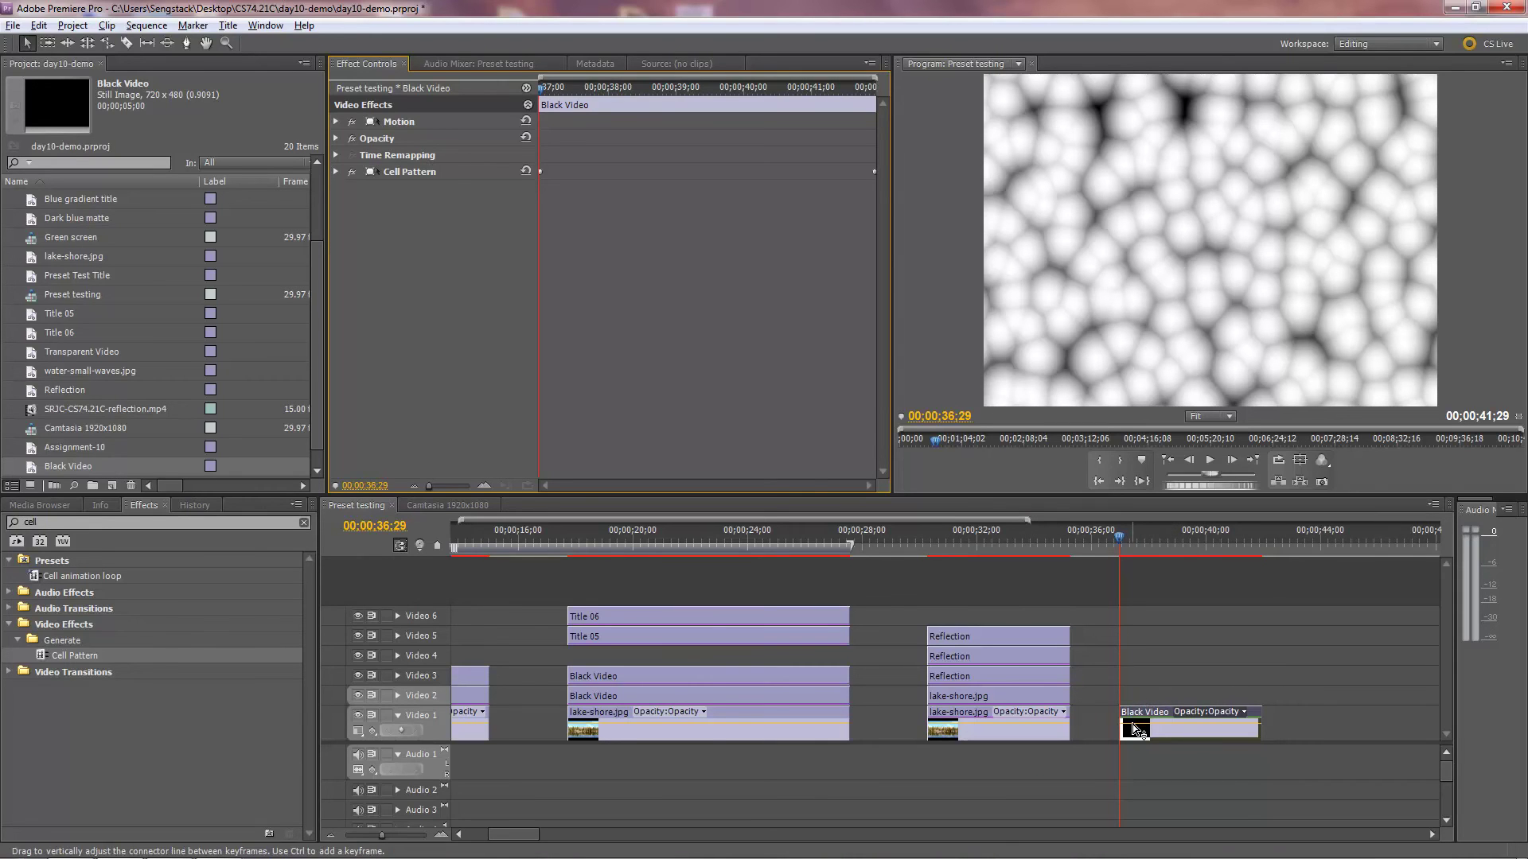
pyautogui.click(4, 524)
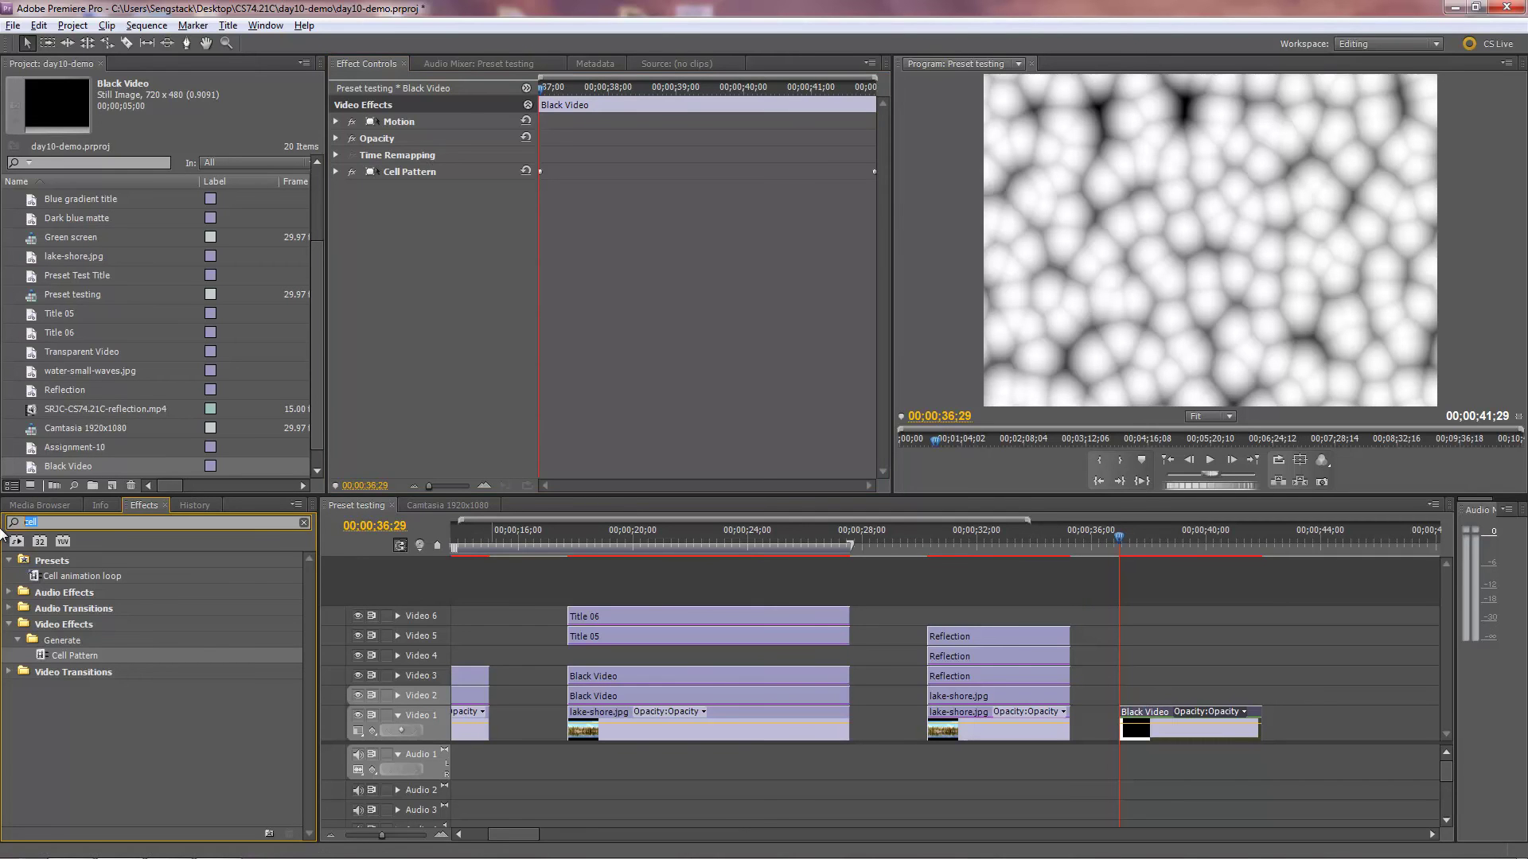
pyautogui.write('tint')
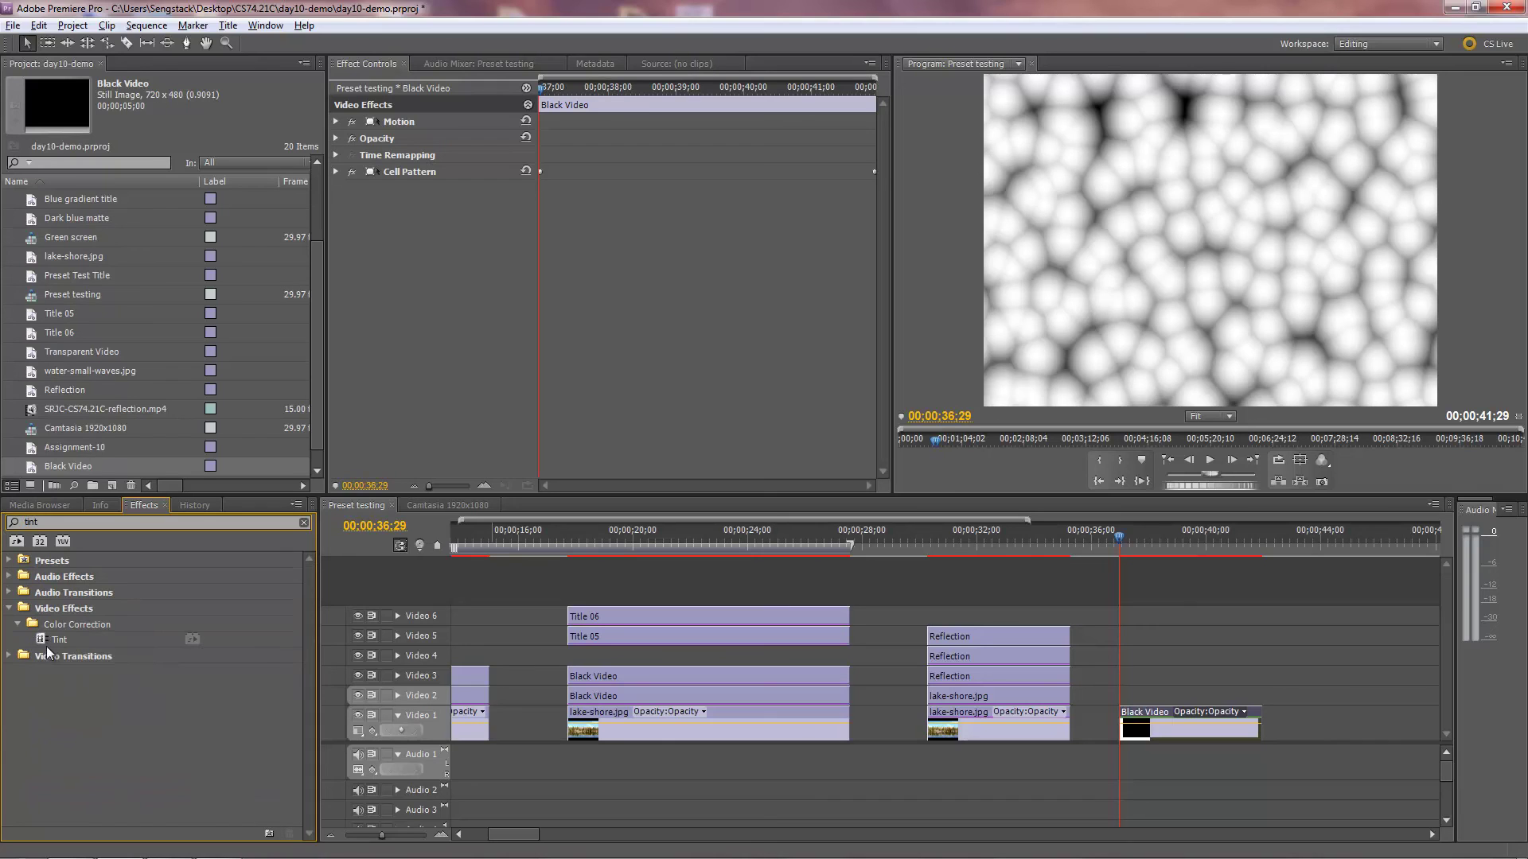
pyautogui.moveTo(57, 640); pyautogui.dragTo(1171, 727)
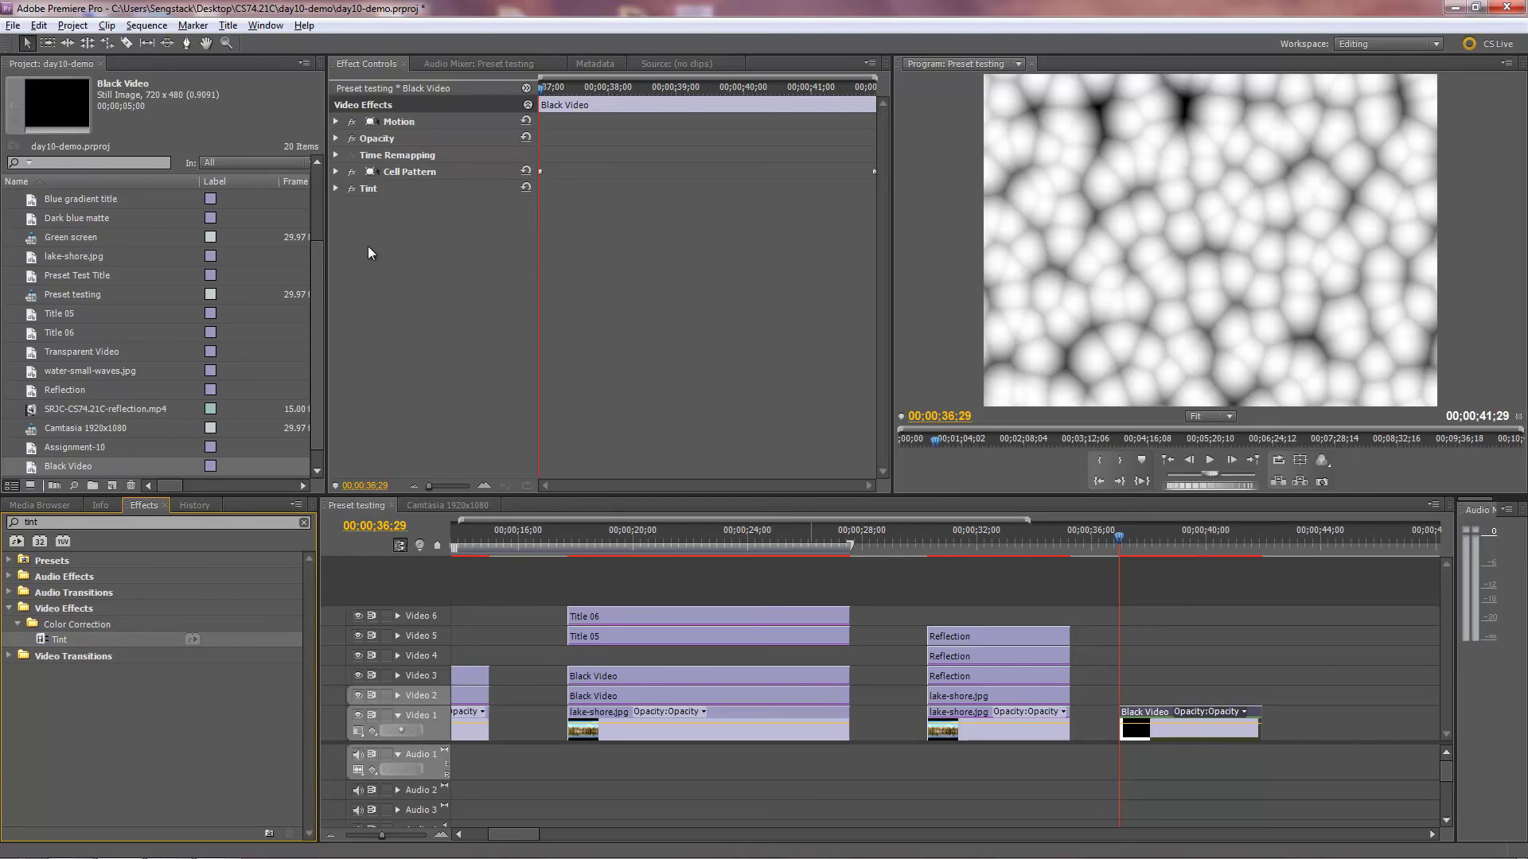
# - In the Tint effect, map black to blue 0F0FAA
pyautogui.click(335, 189)
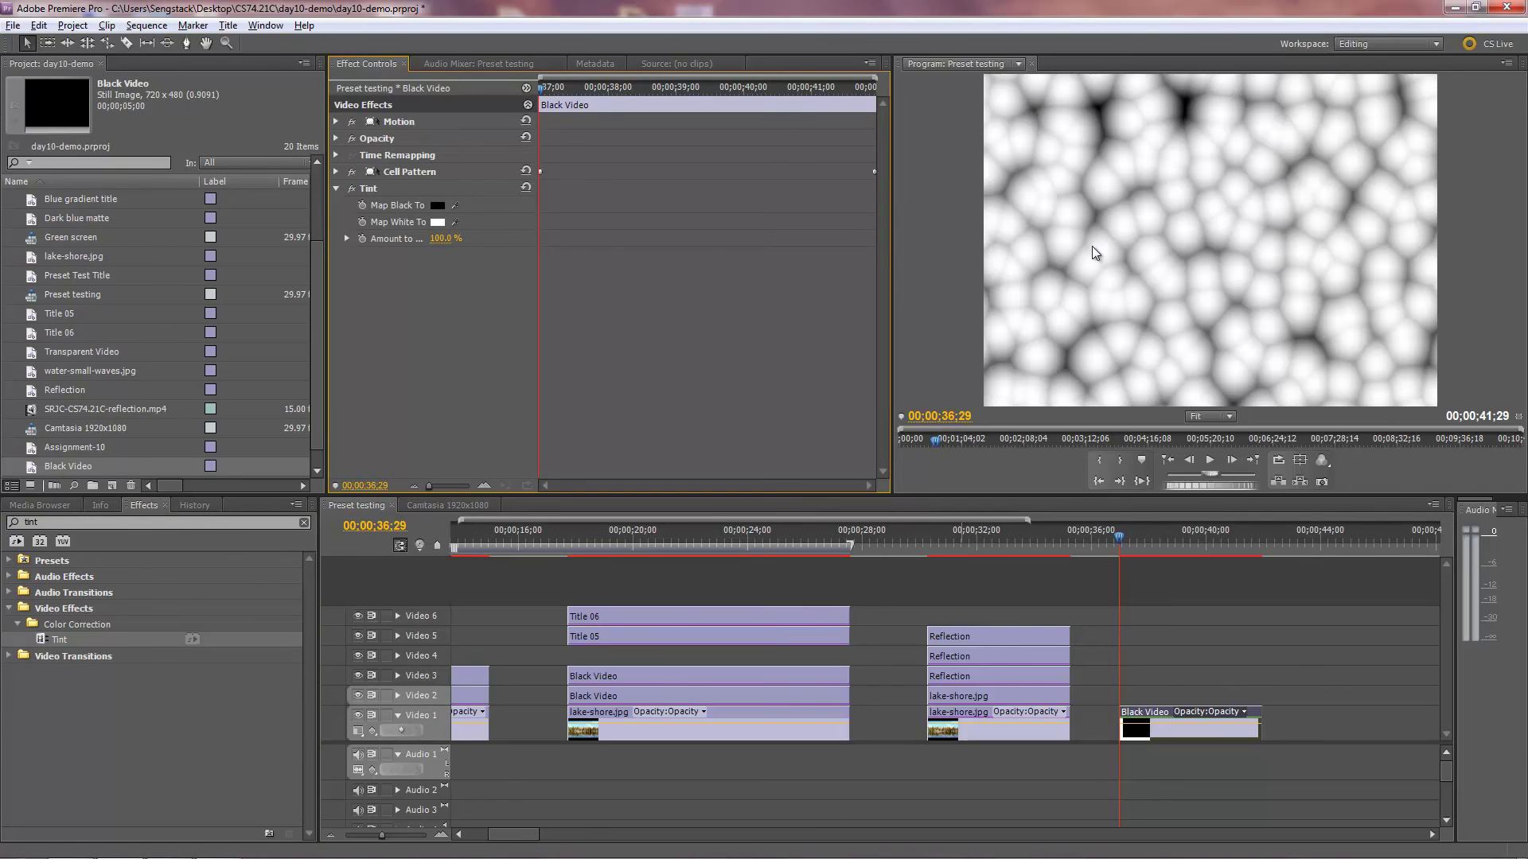
pyautogui.click(438, 206)
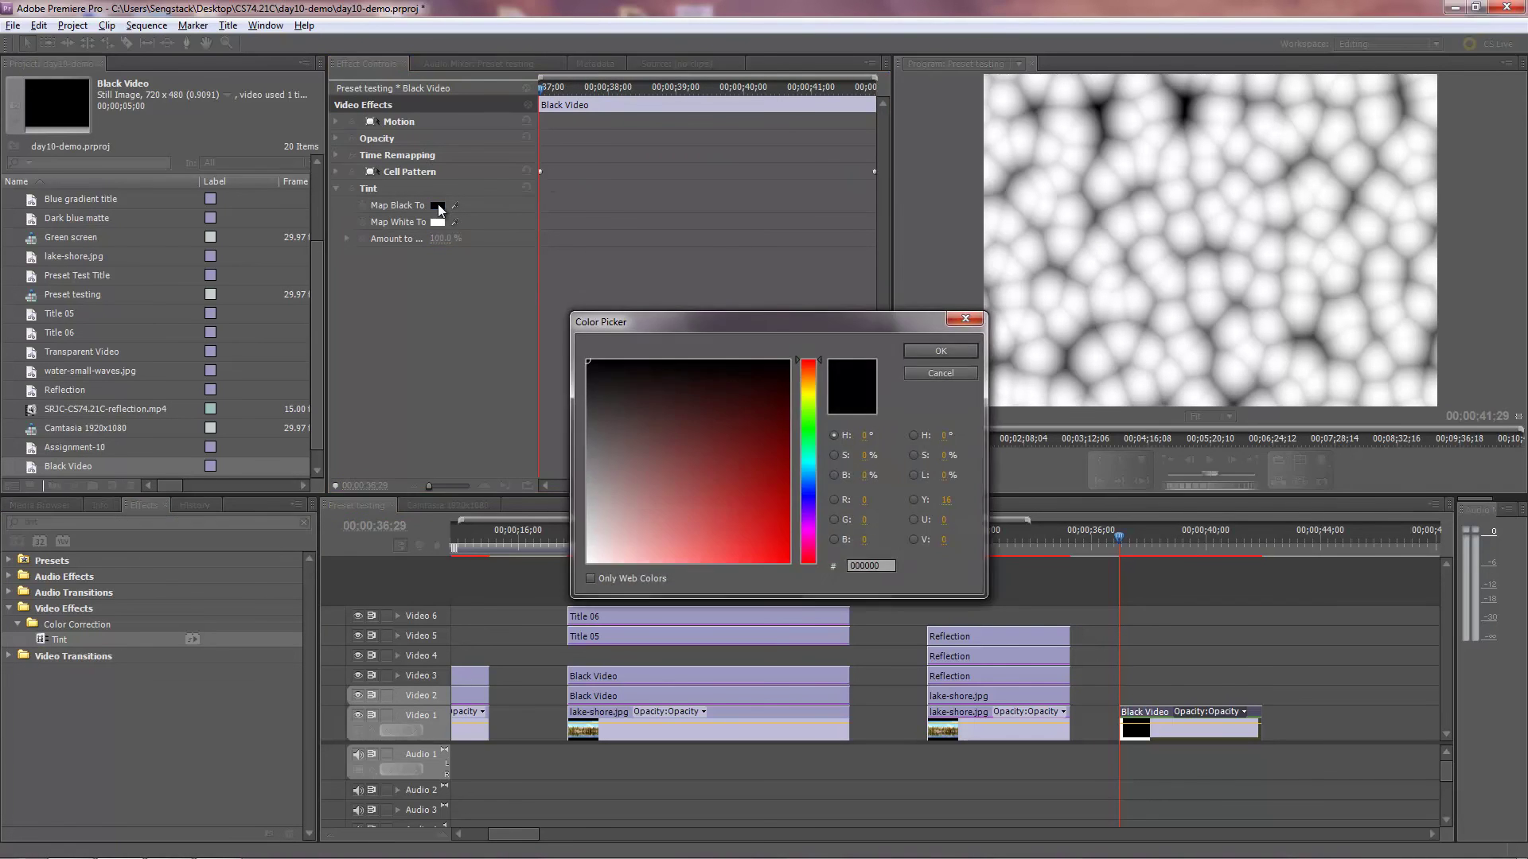
pyautogui.click(809, 495)
pyautogui.click(772, 495)
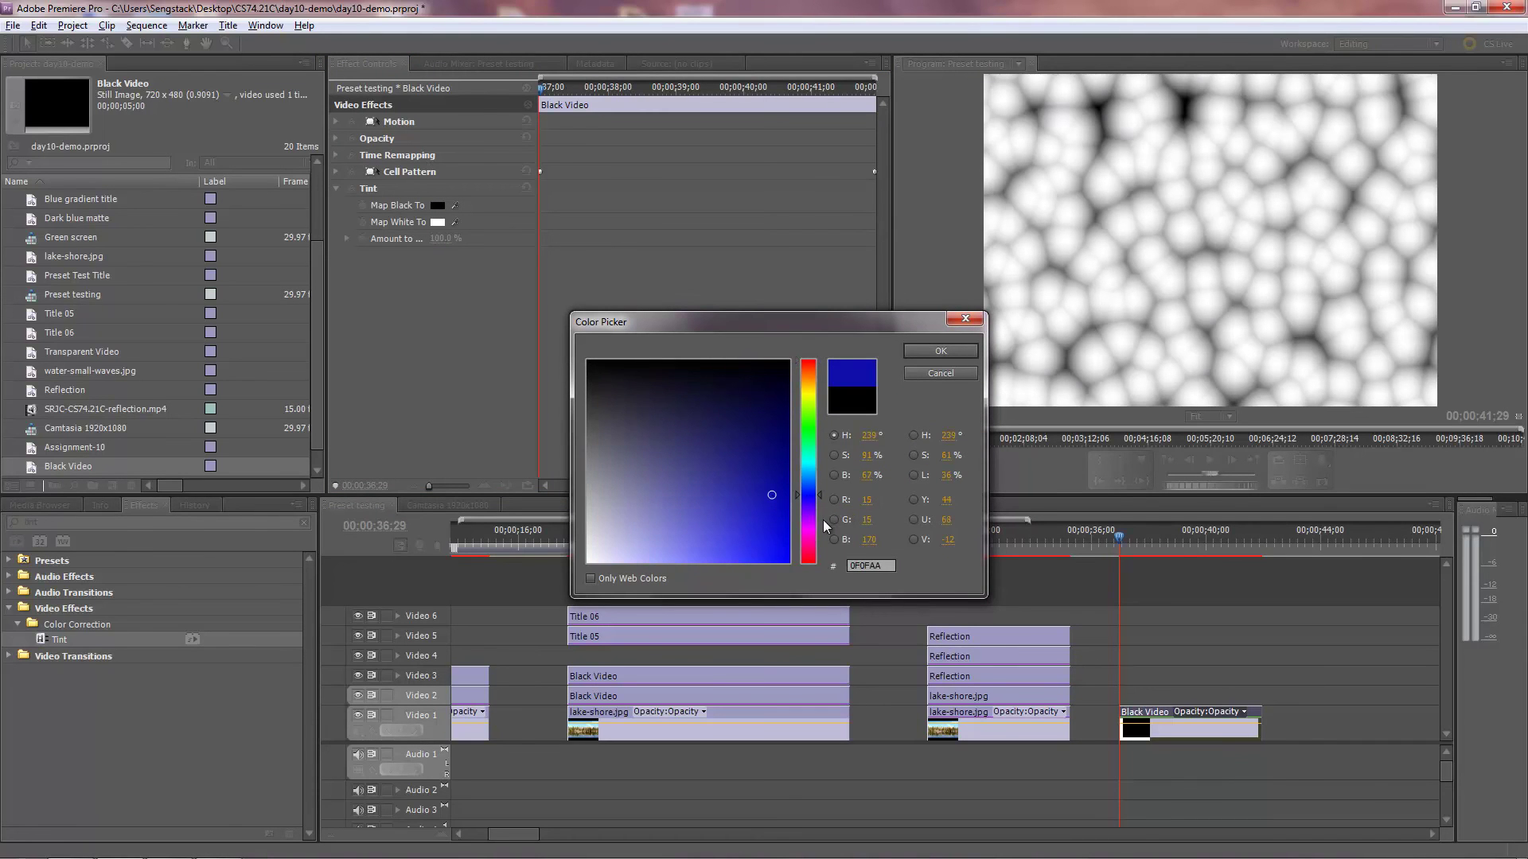
pyautogui.click(953, 350)
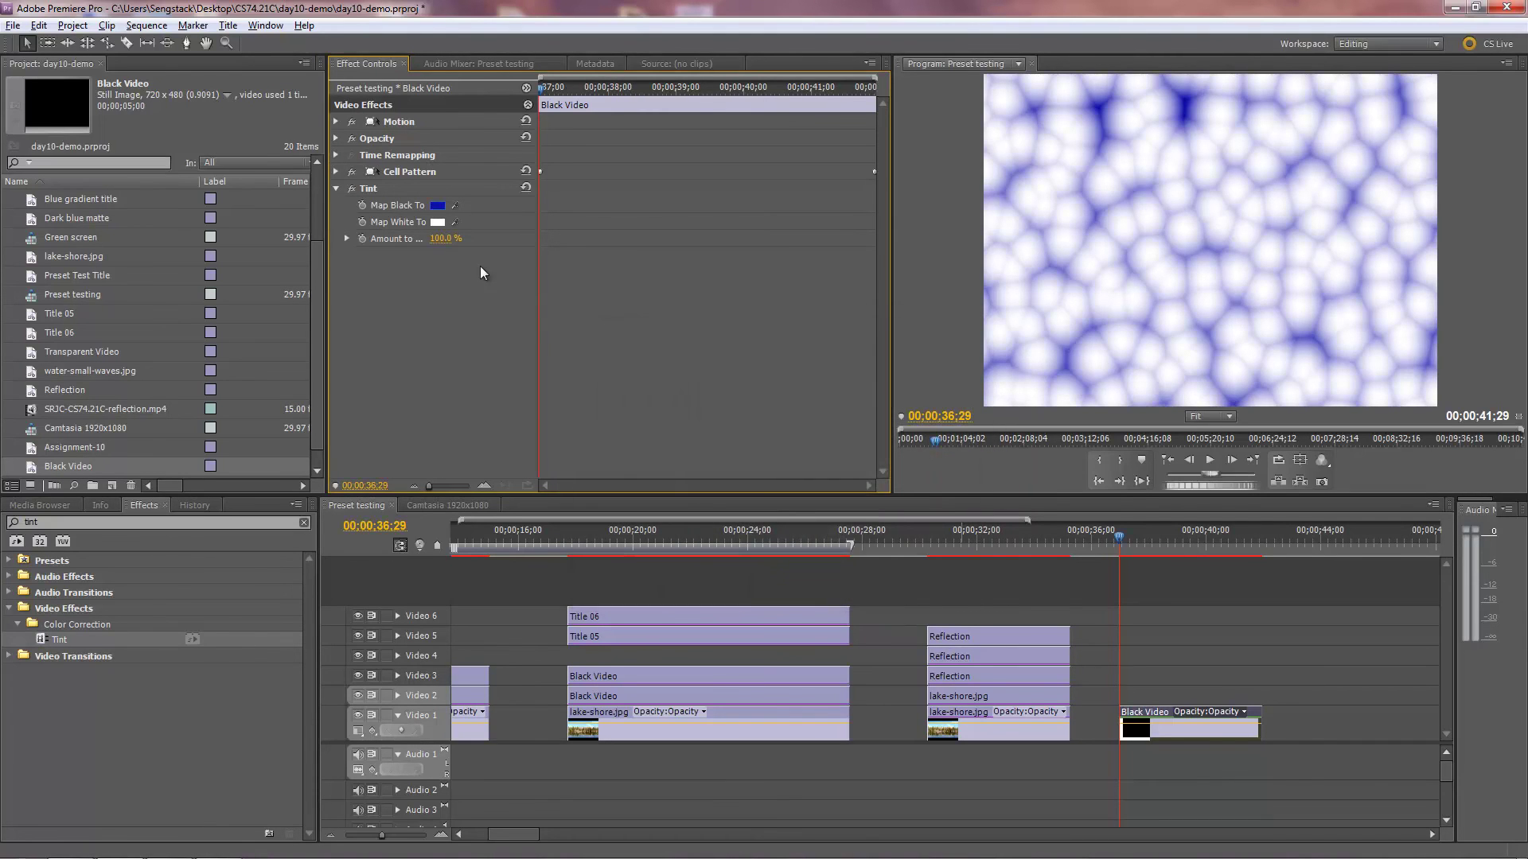
# - Map white to orange-yellow F8BF10 in the Tint effect
pyautogui.click(438, 223)
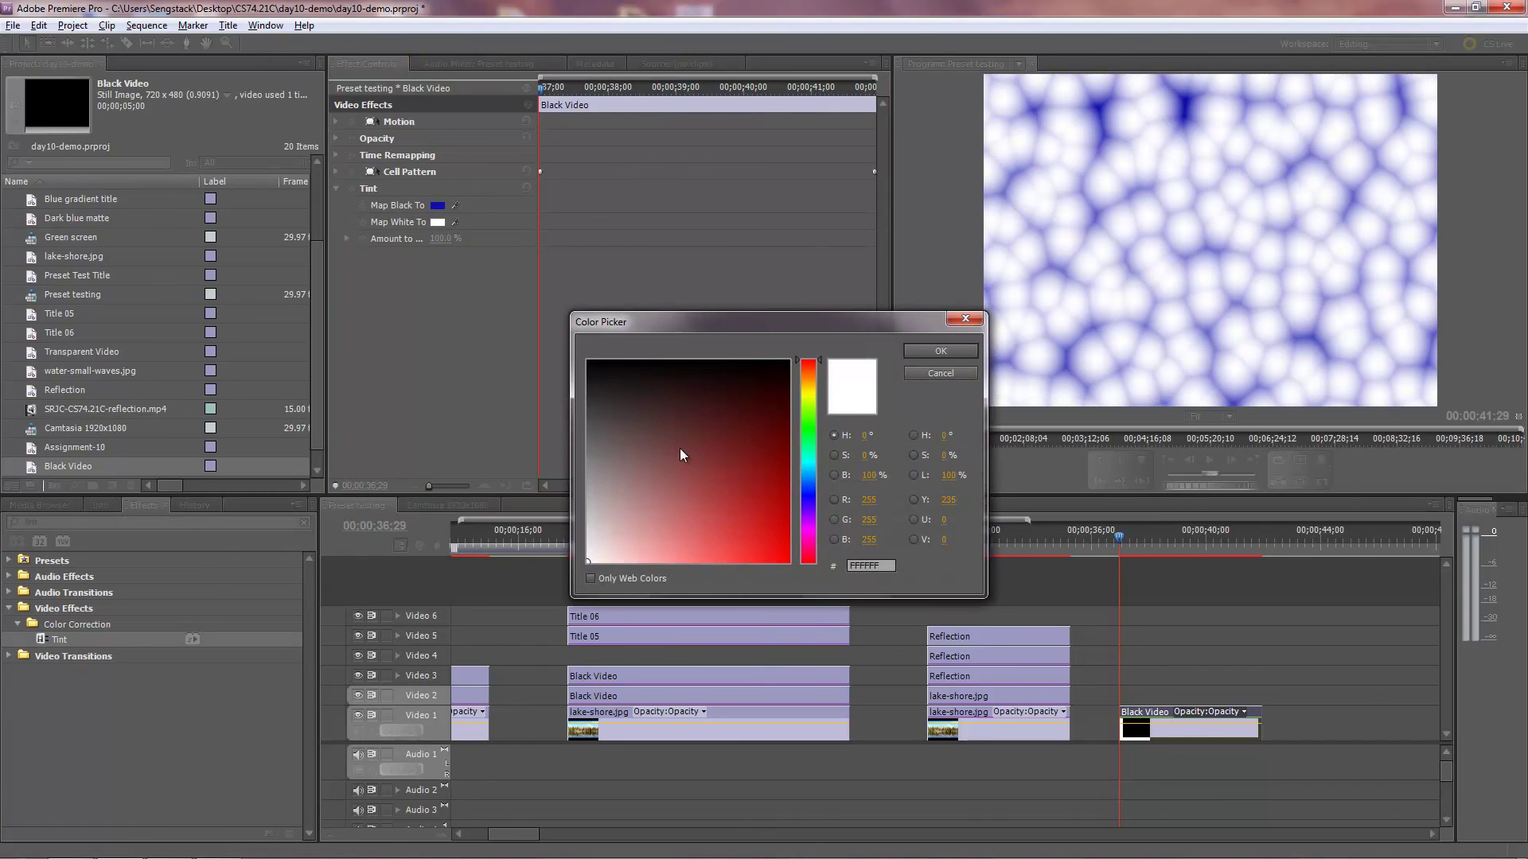
pyautogui.click(806, 385)
pyautogui.click(777, 557)
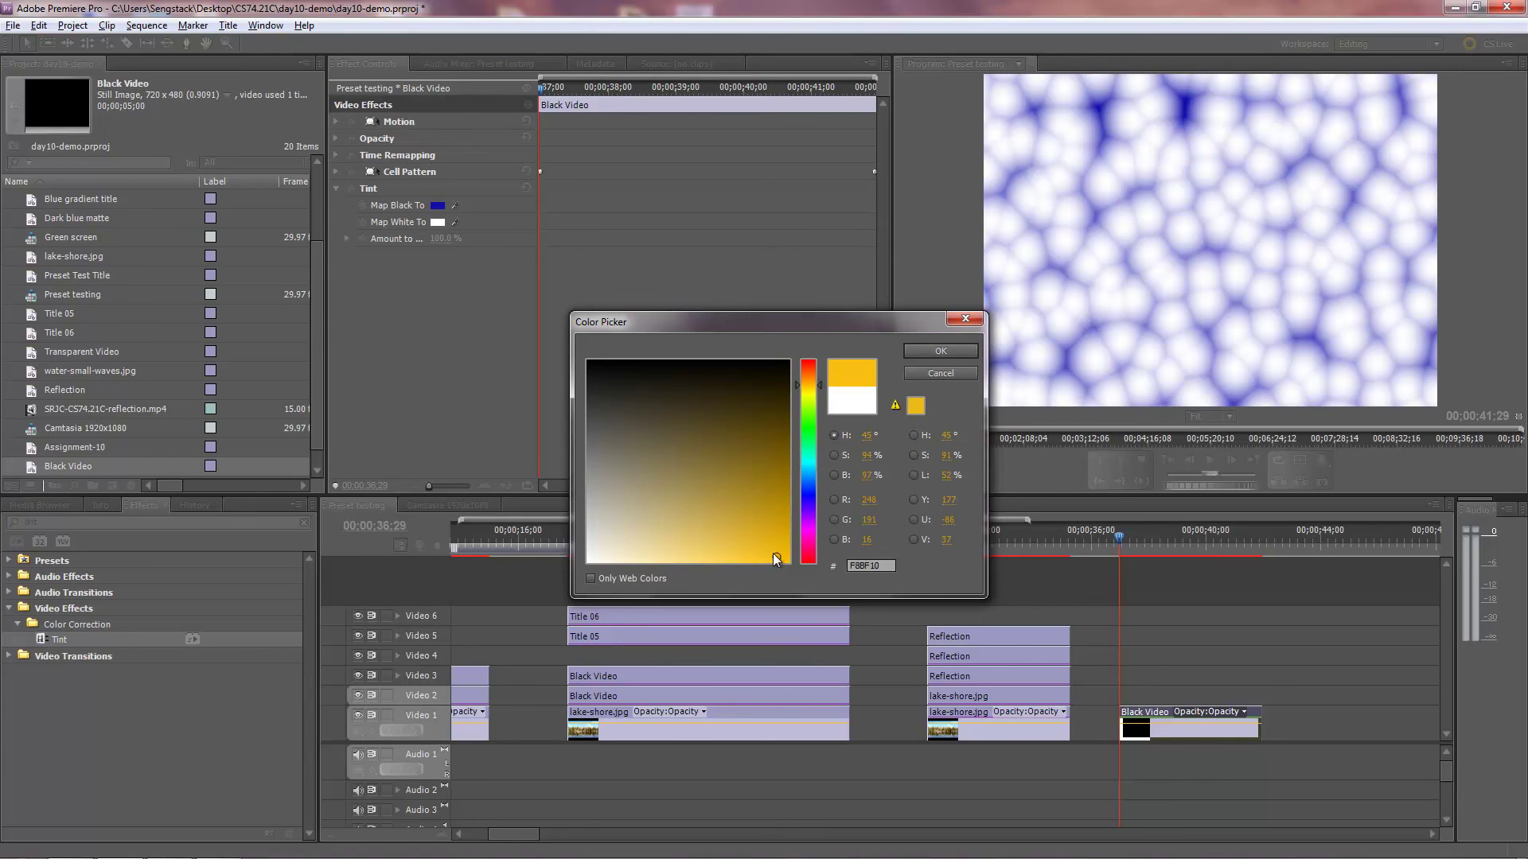
pyautogui.click(944, 350)
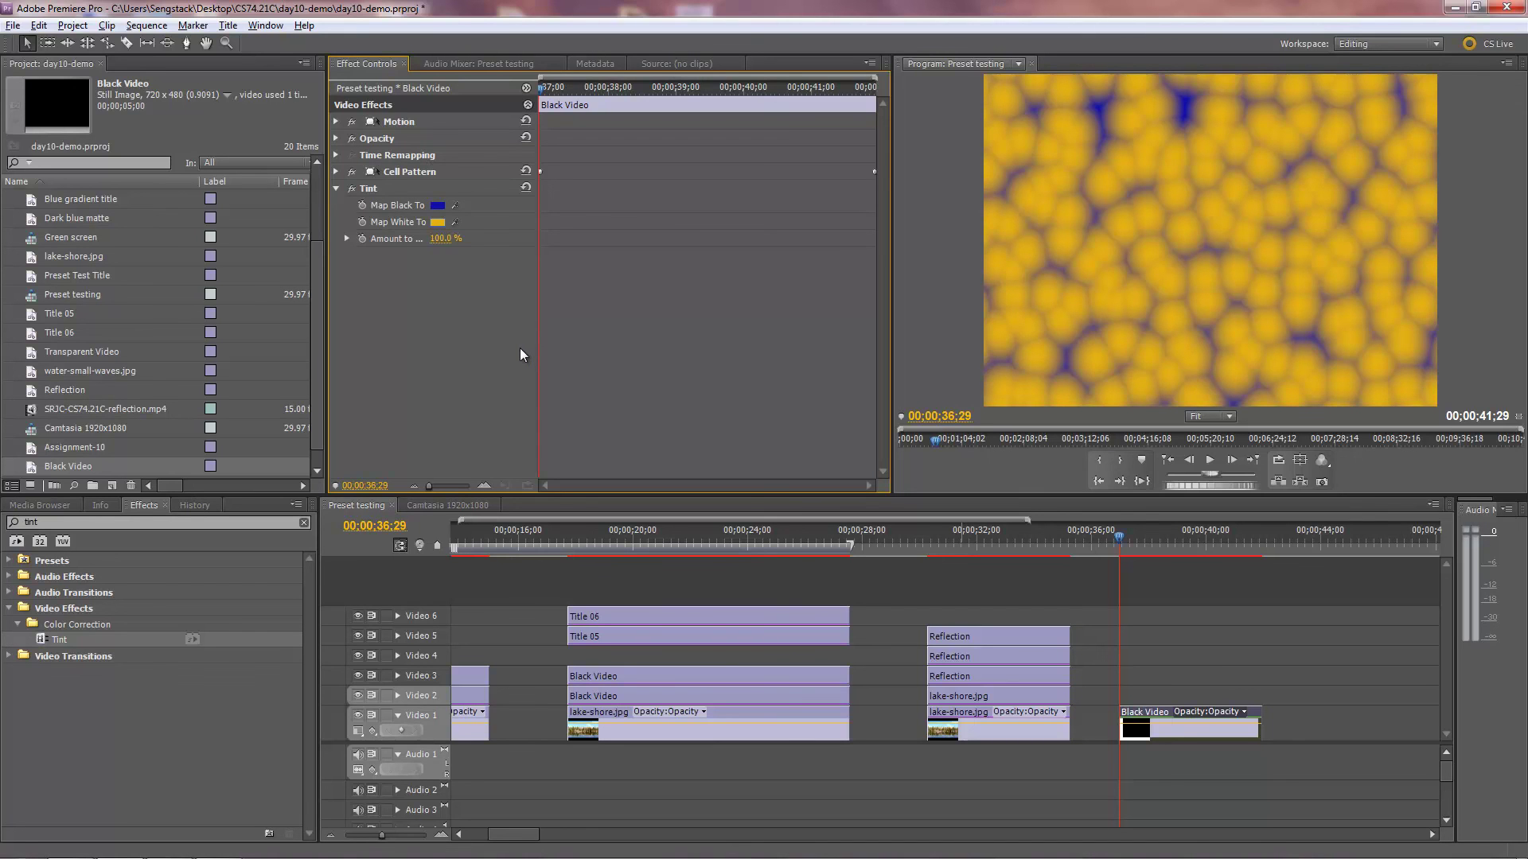
# - Preview the tinted bubbles at later frames and scrub Amount to Tint down to 43.0%
pyautogui.moveTo(1120, 541)
pyautogui.mouseDown()
pyautogui.moveTo(1222, 538)
pyautogui.moveTo(1123, 558)
pyautogui.mouseUp()
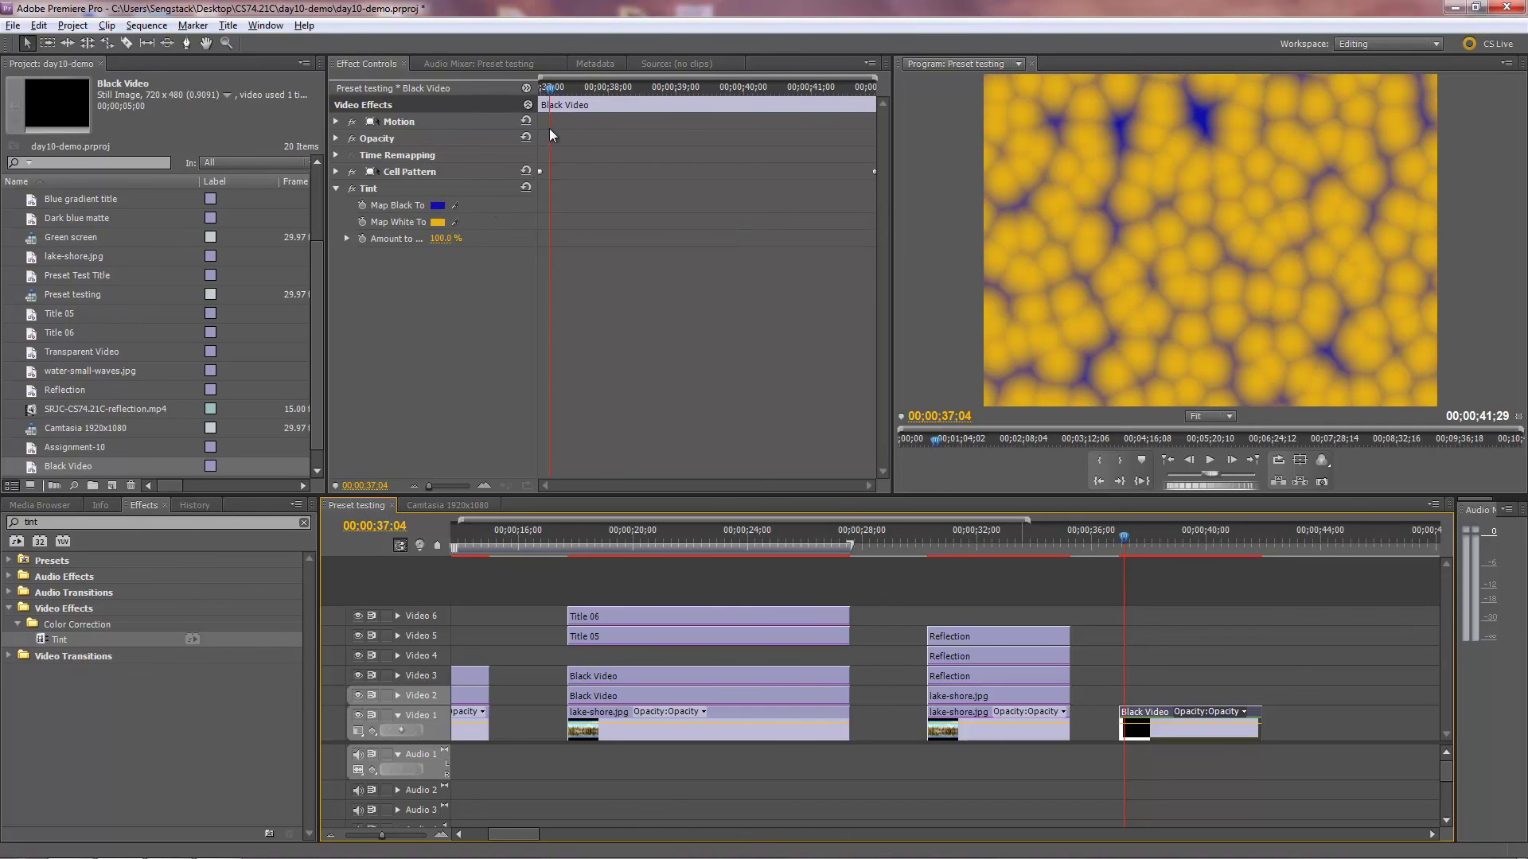
pyautogui.moveTo(549, 91); pyautogui.dragTo(539, 92)
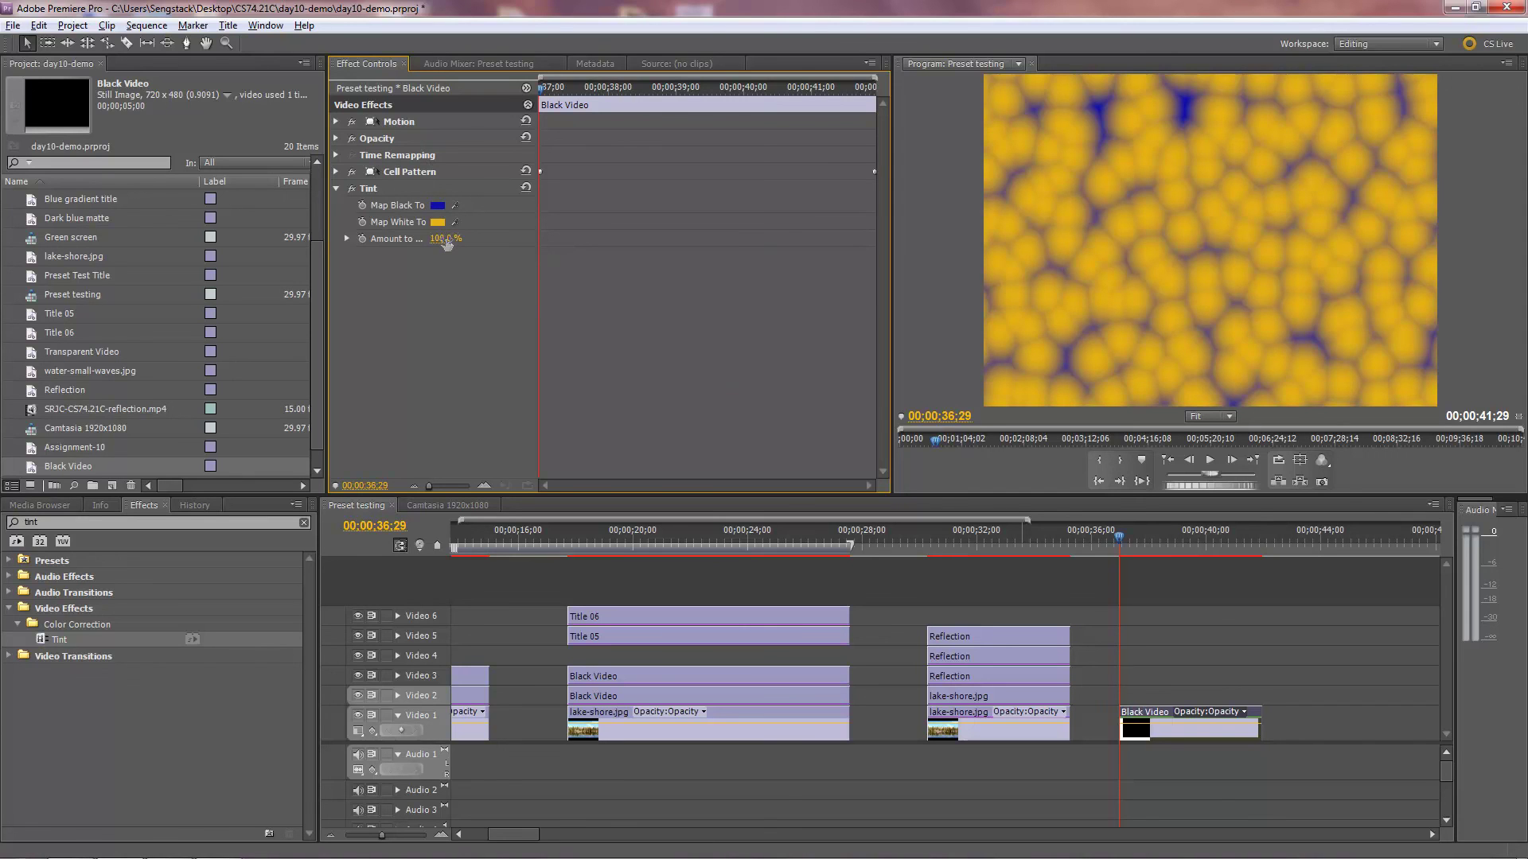
pyautogui.moveTo(447, 244); pyautogui.dragTo(414, 260)
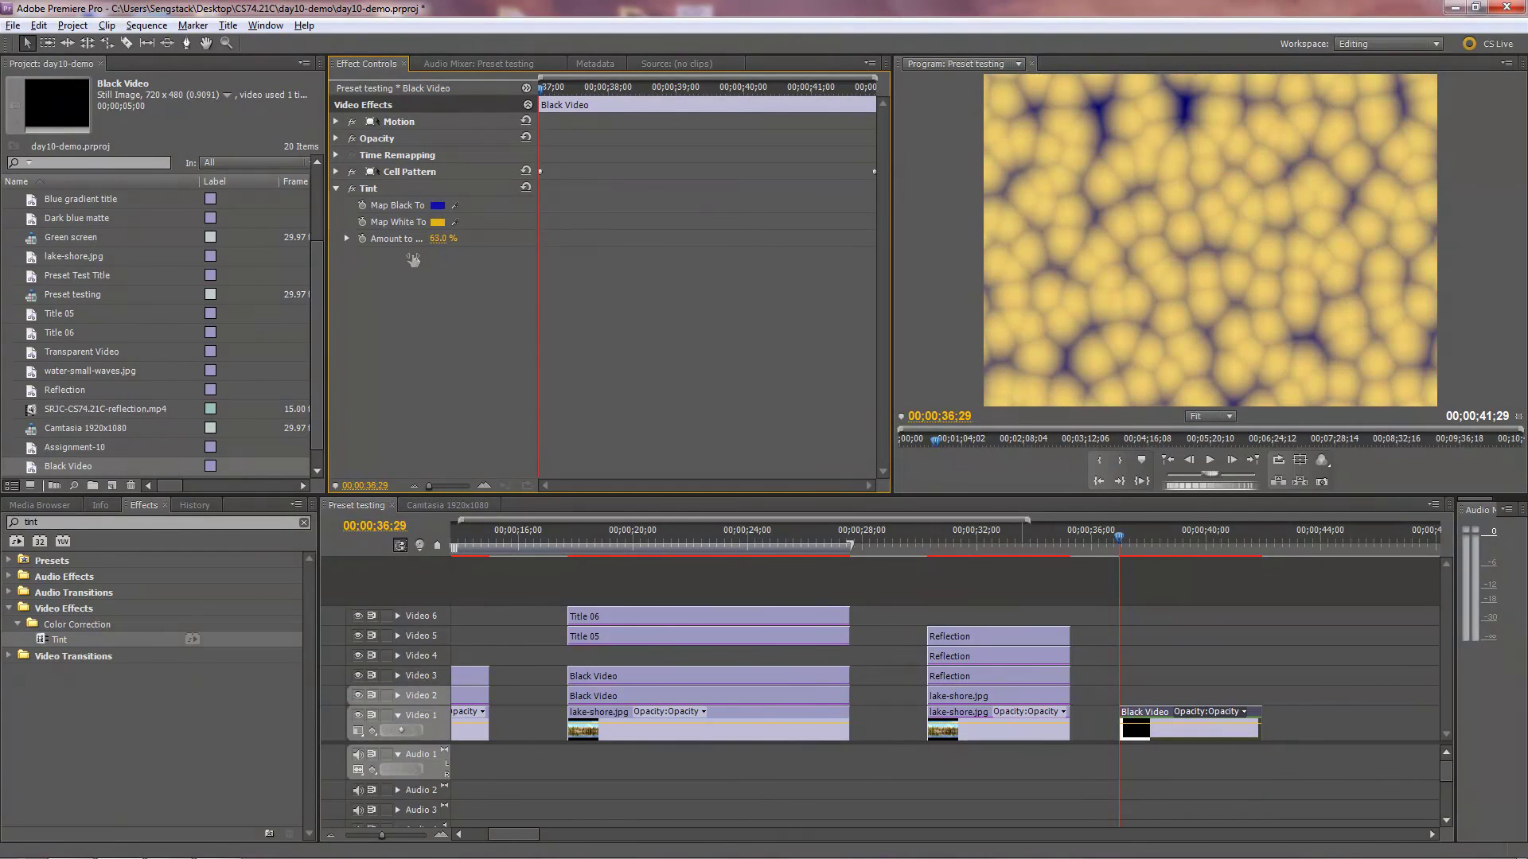
pyautogui.click(346, 238)
pyautogui.moveTo(538, 229); pyautogui.dragTo(583, 229)
pyautogui.moveTo(465, 239); pyautogui.dragTo(521, 263)
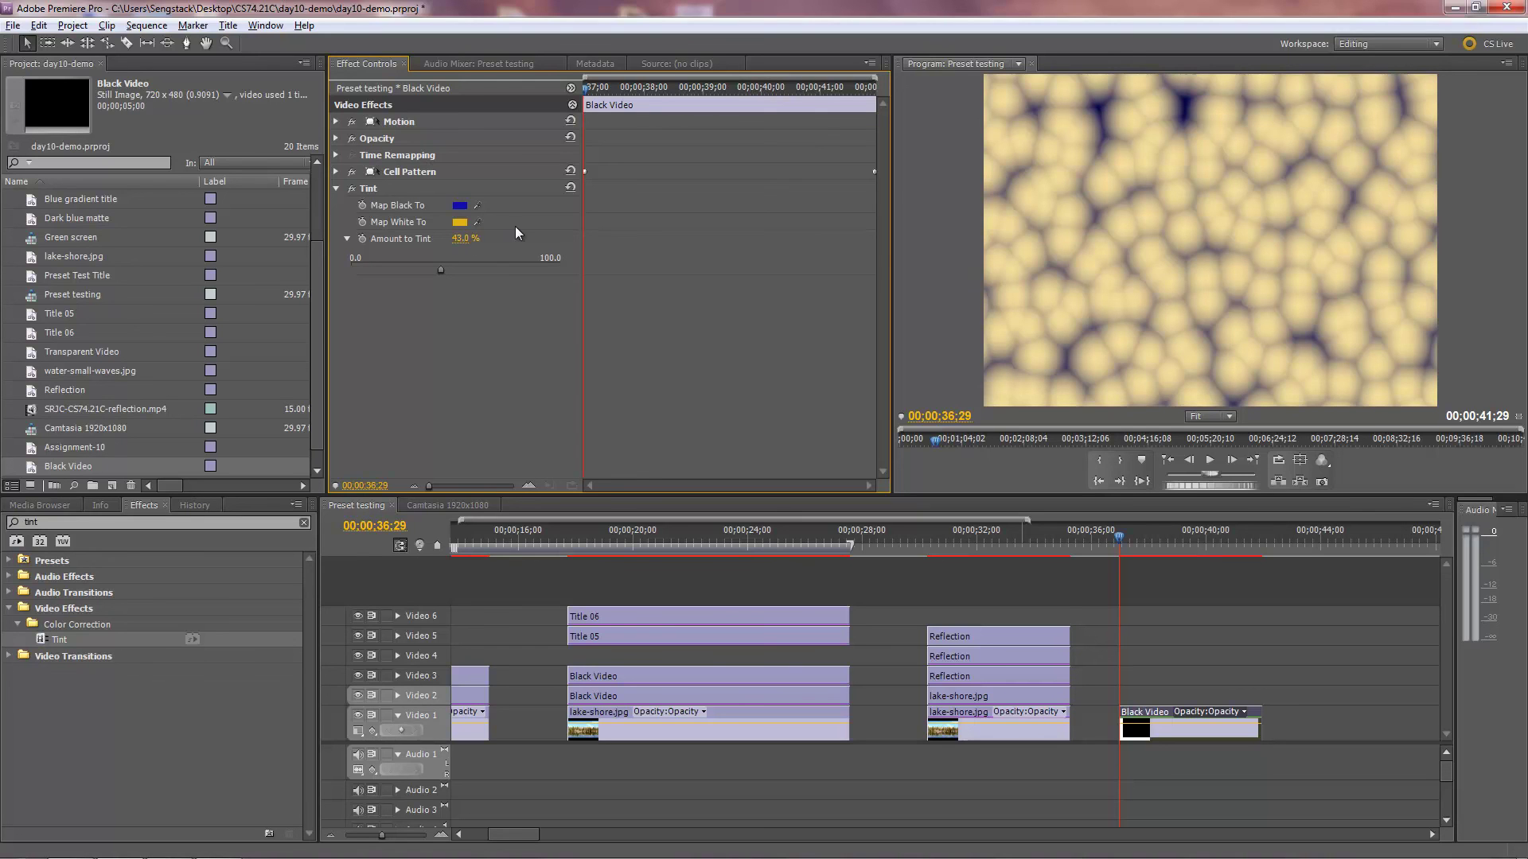
# - Deselect the clip and drop Black Video from the Project panel onto Video 2 above the bubbles
pyautogui.click(1188, 690)
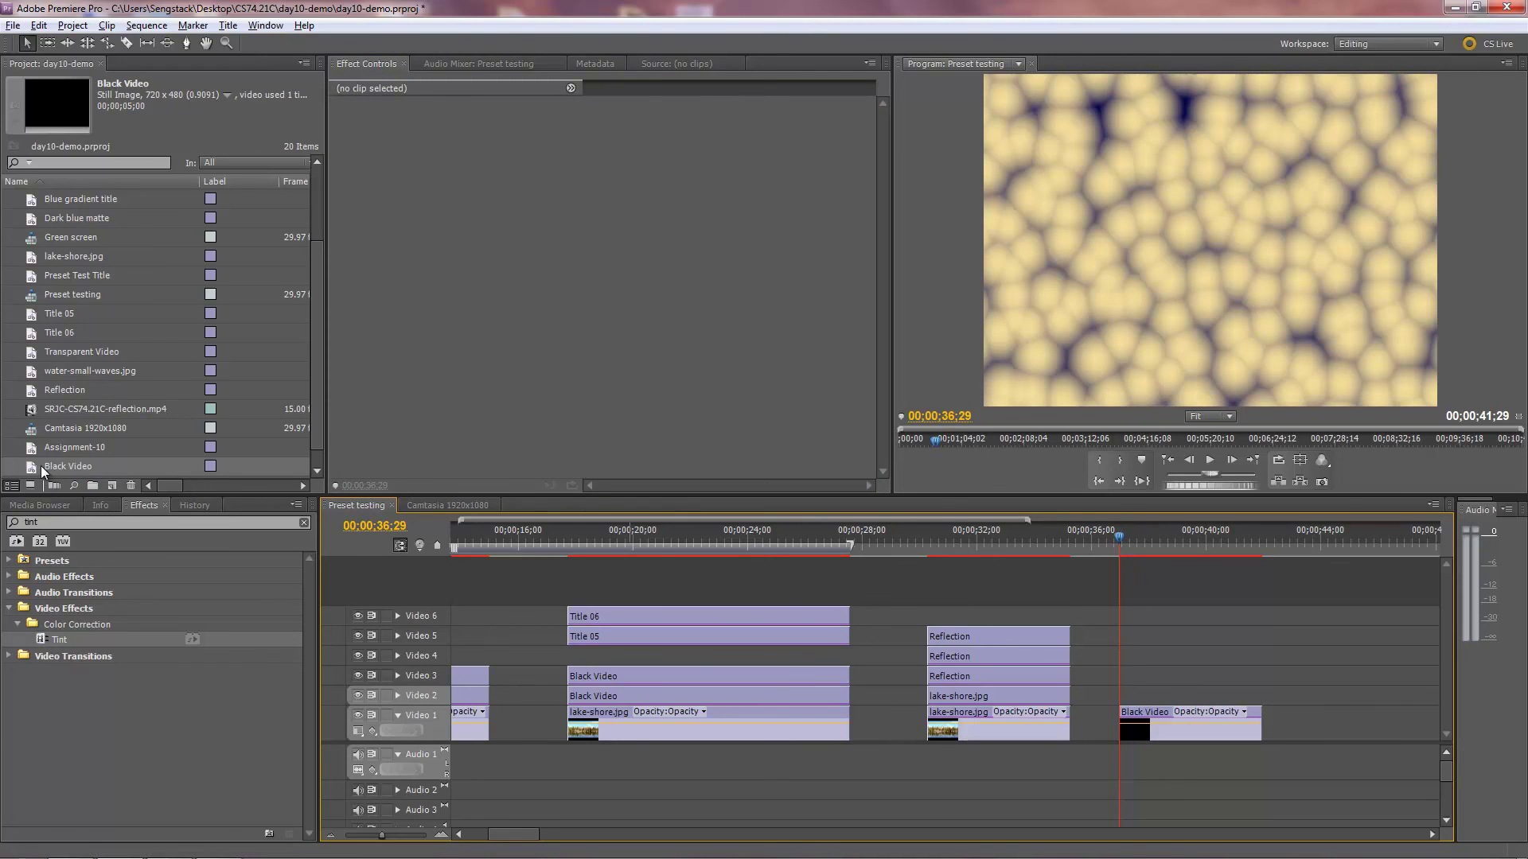
pyautogui.moveTo(41, 466); pyautogui.dragTo(1122, 700)
pyautogui.moveTo(1129, 545); pyautogui.dragTo(1127, 542)
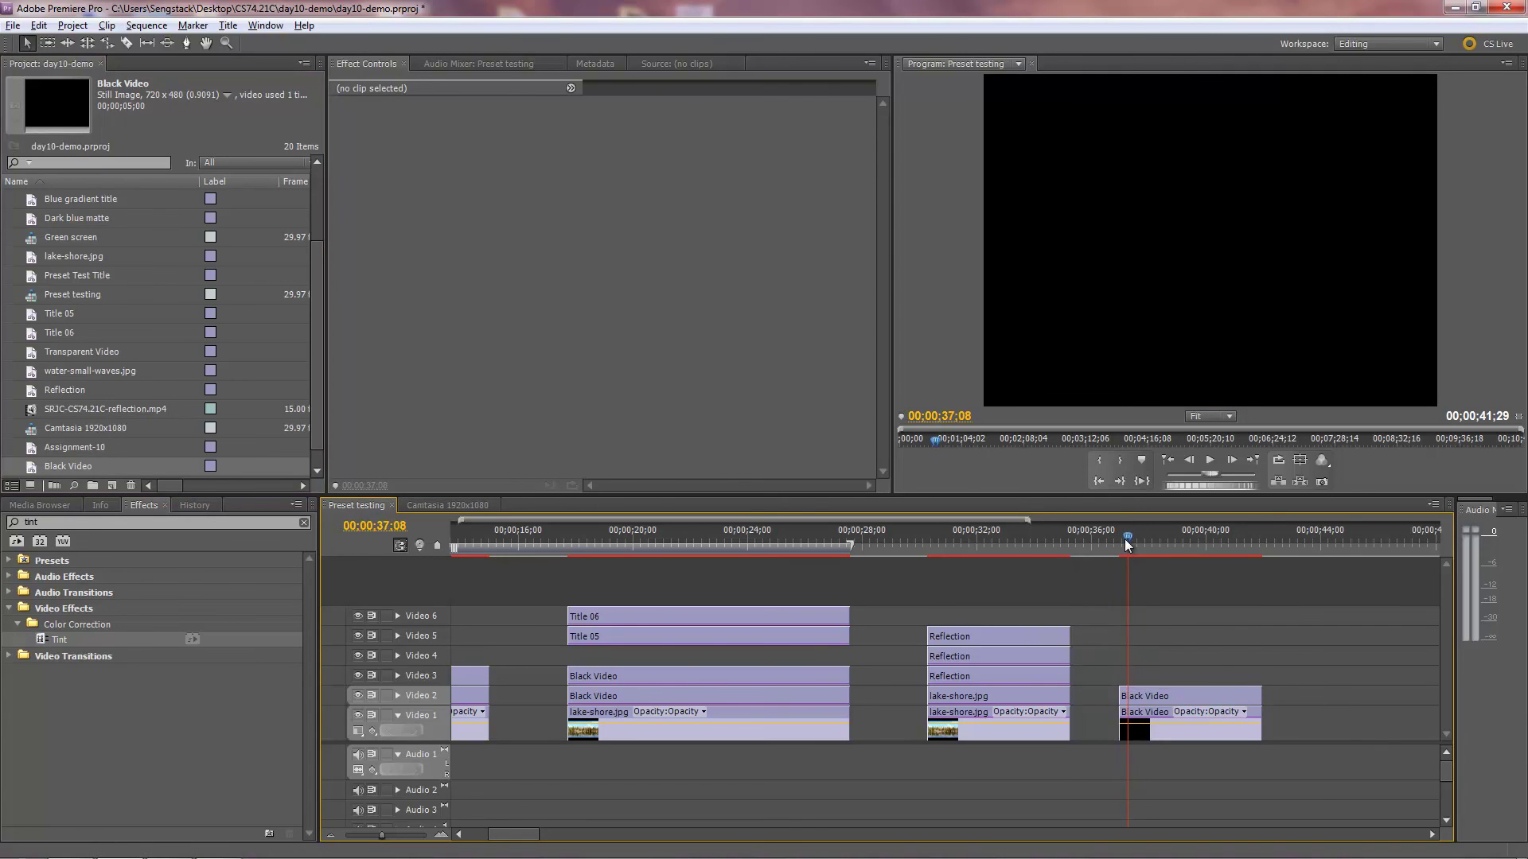